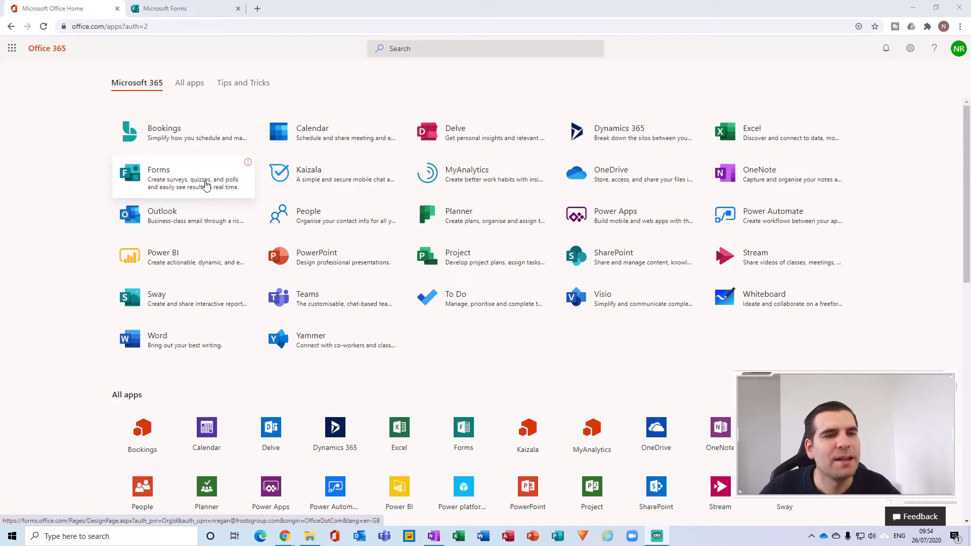
# Switch to the already-open Microsoft Forms browser tab showing My forms
pyautogui.click(167, 6)
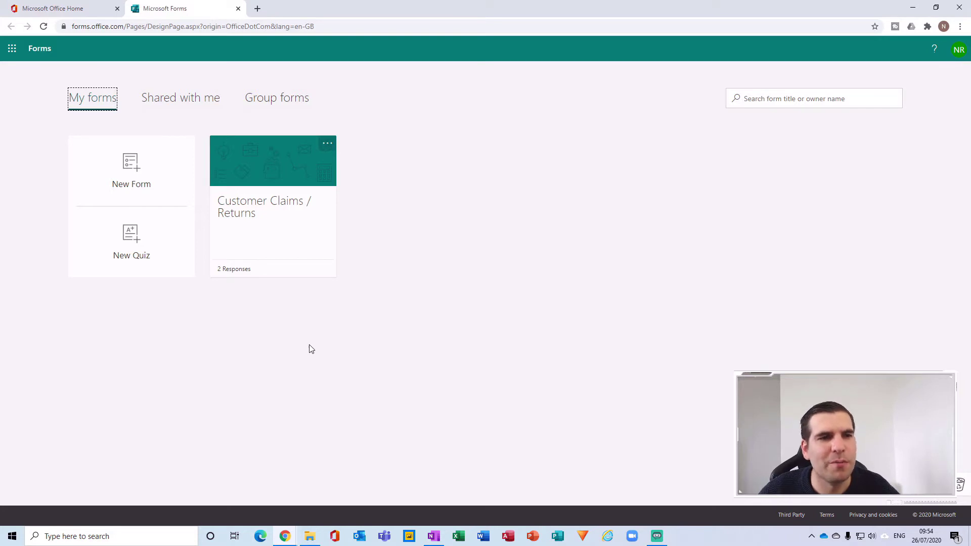
# Create a new blank form and title it 'Branching'
pyautogui.click(123, 162)
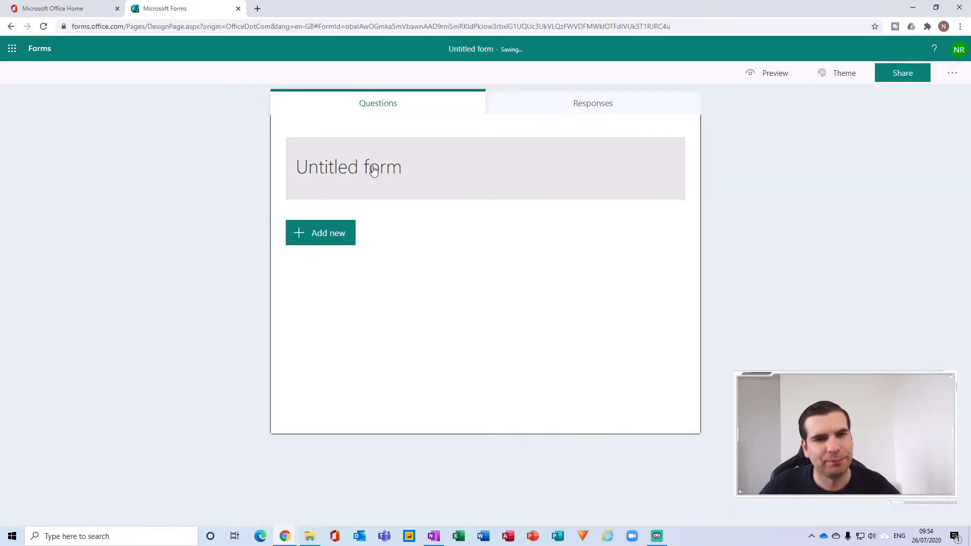
pyautogui.click(387, 175)
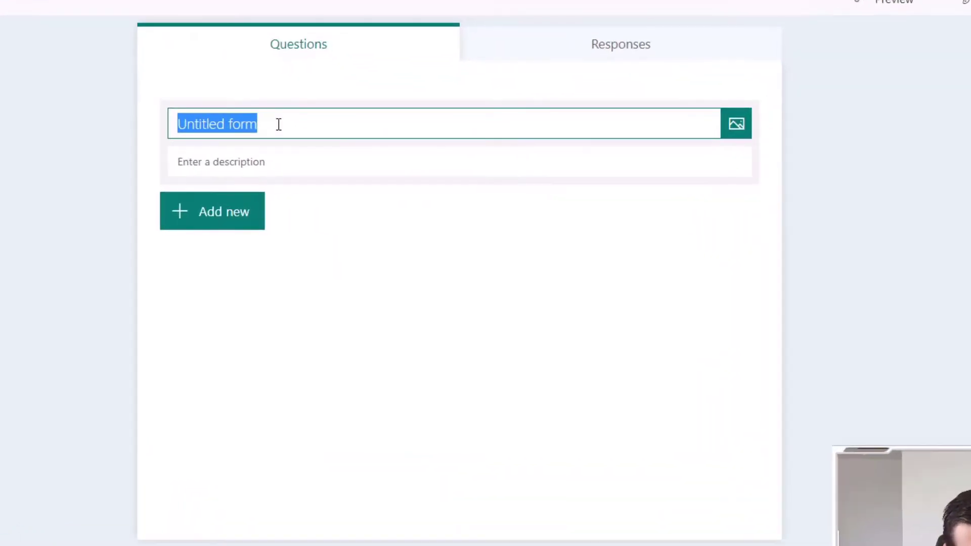
pyautogui.write('Bran')
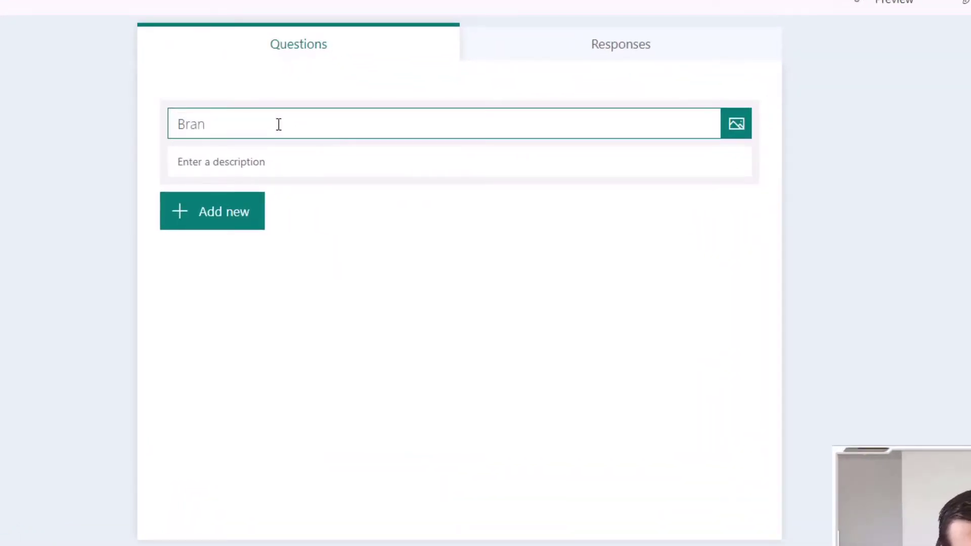
pyautogui.write('ching')
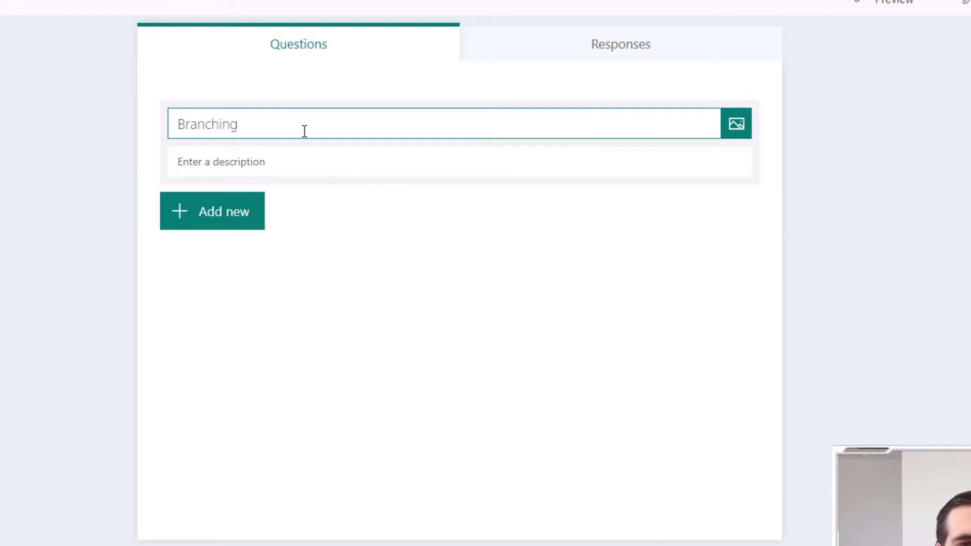
pyautogui.click(367, 163)
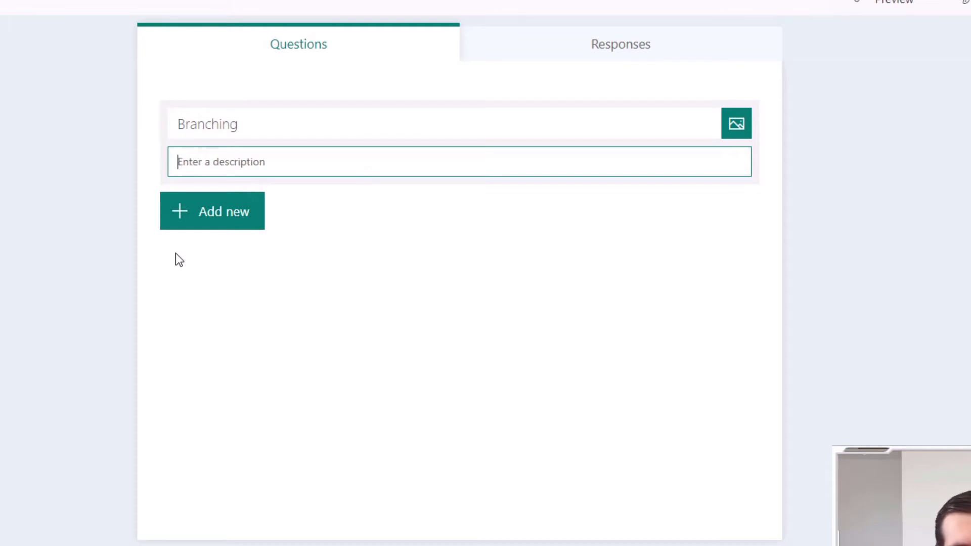
pyautogui.click(203, 219)
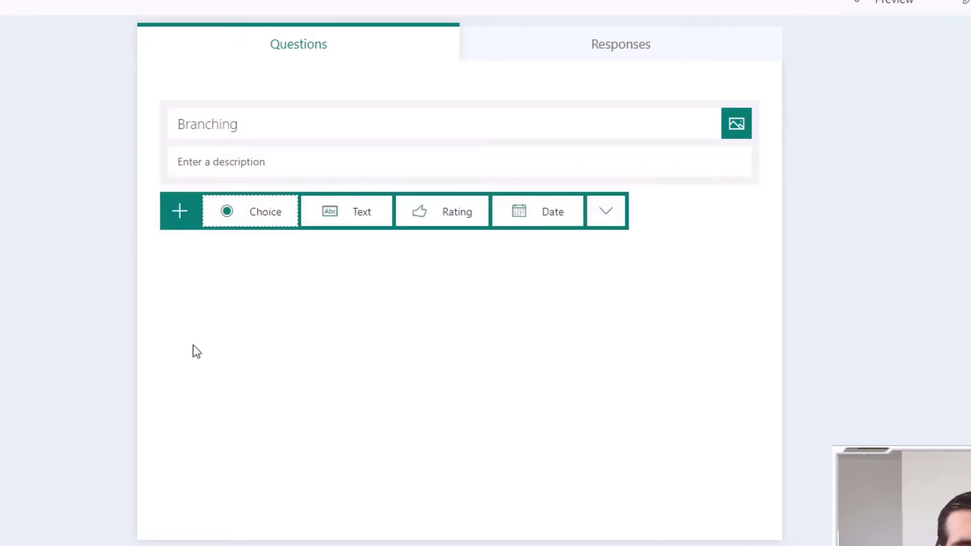
# Add a choice question titled 'Question 1', keeping the default answers Option 1 and Option 2
pyautogui.click(262, 213)
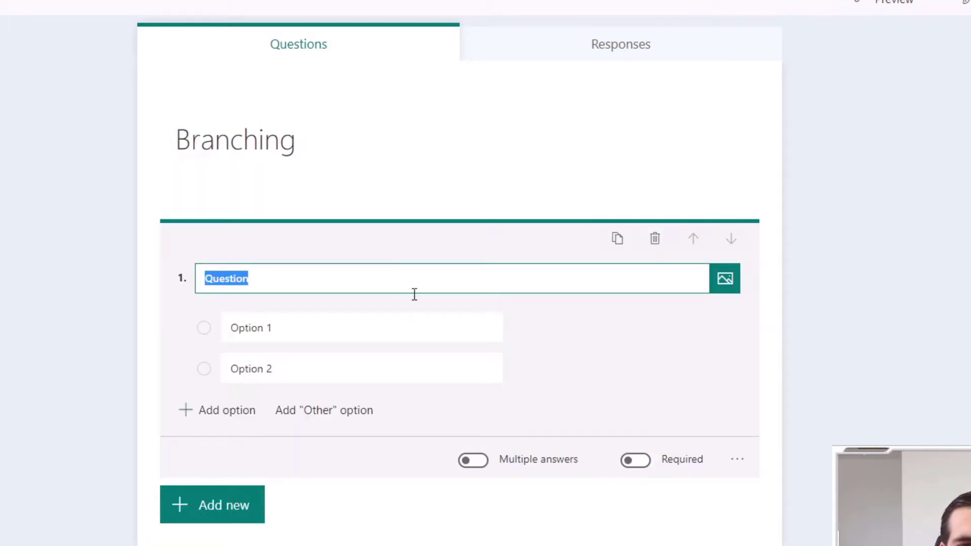
pyautogui.click(373, 285)
pyautogui.write('1')
pyautogui.click(299, 326)
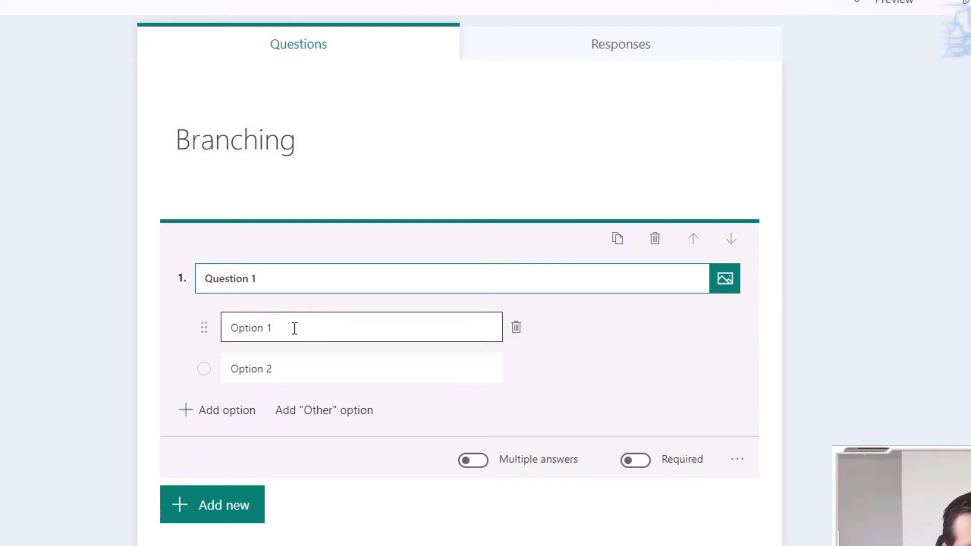
pyautogui.click(287, 373)
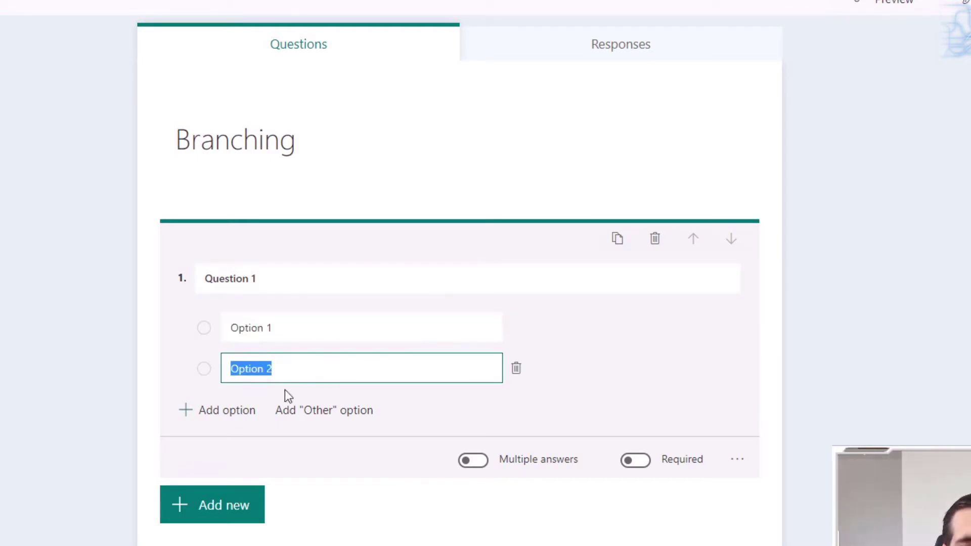
pyautogui.click(367, 463)
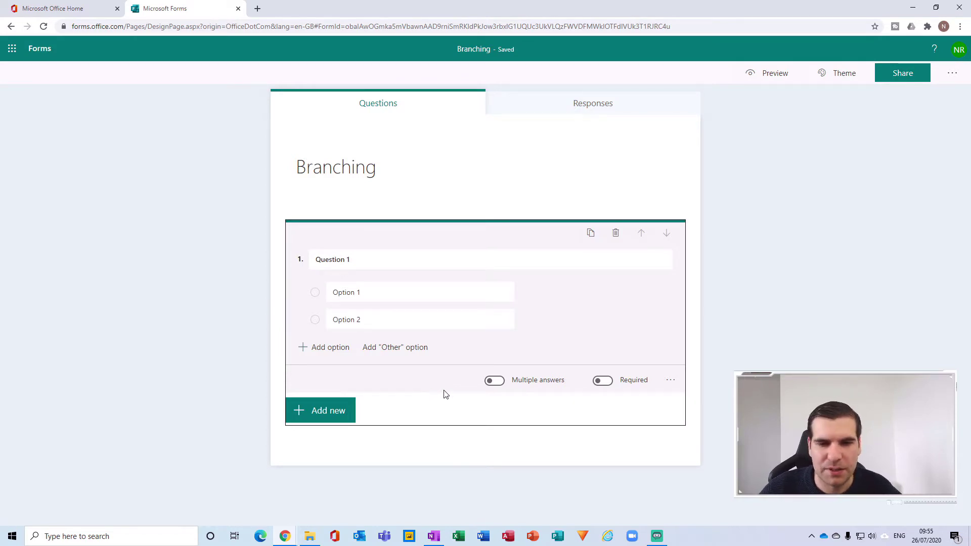
pyautogui.click(368, 262)
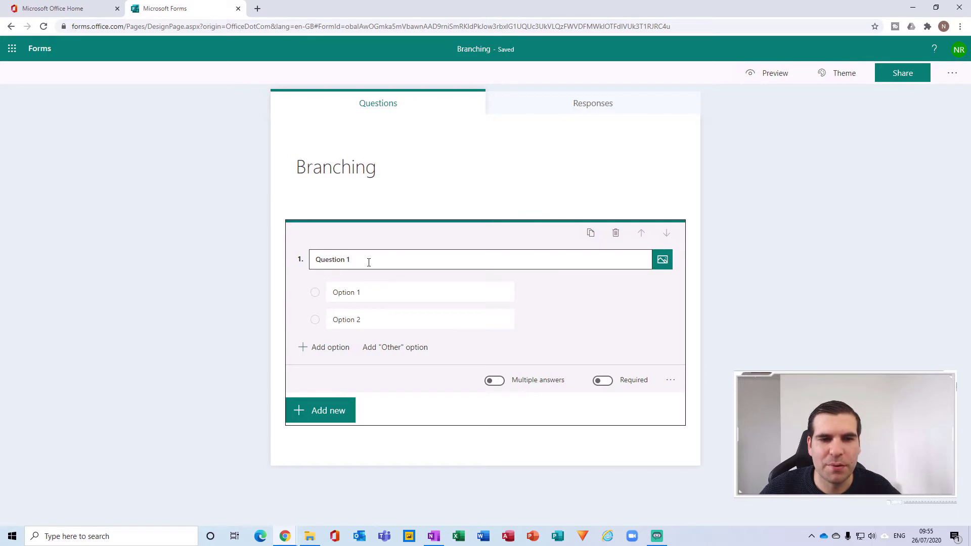
pyautogui.click(353, 290)
pyautogui.click(357, 319)
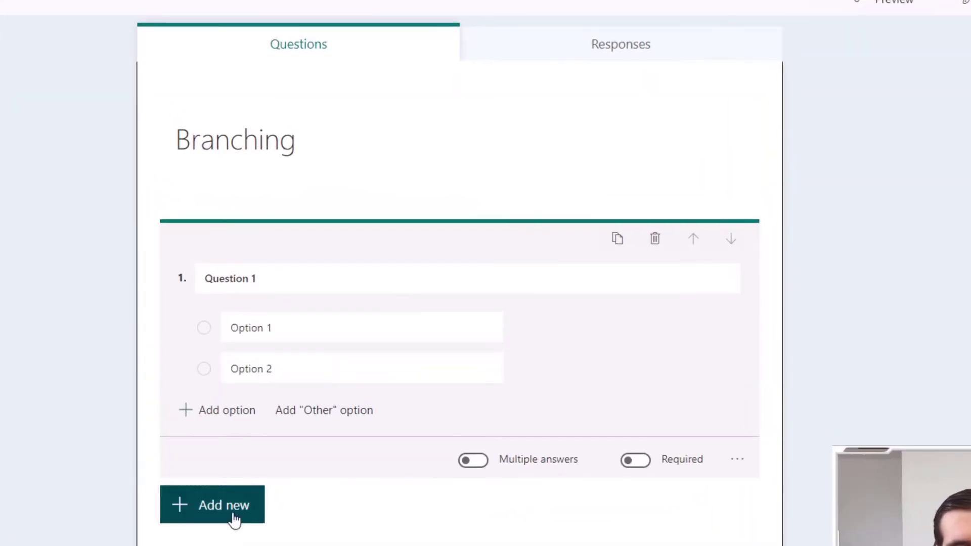
# Add a second choice question titled 'Option 1' with the answers Red and Green
pyautogui.click(334, 417)
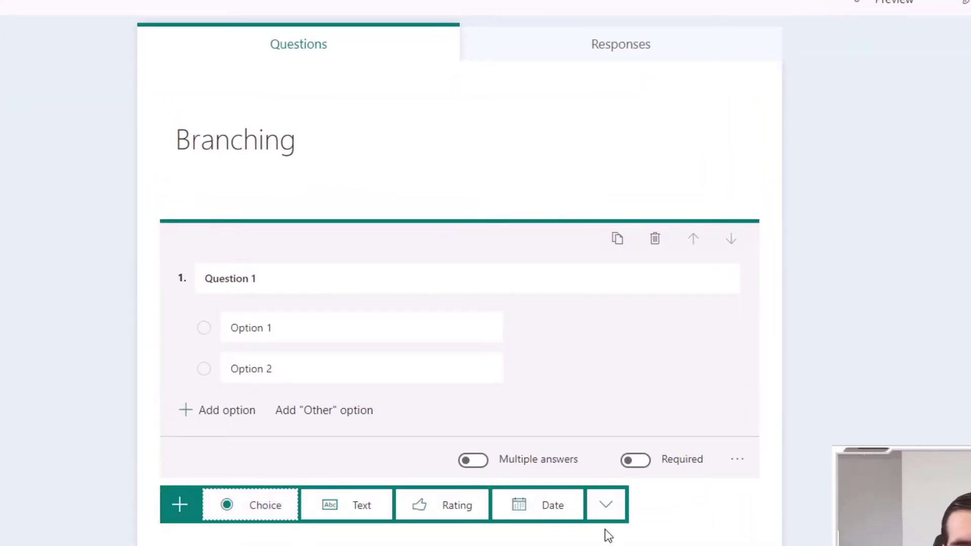
pyautogui.click(265, 506)
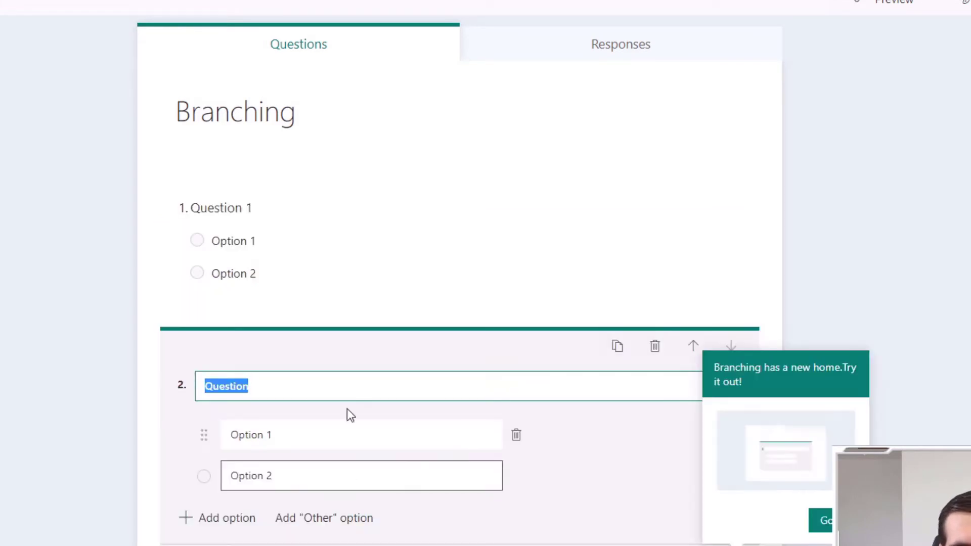
pyautogui.click(286, 384)
pyautogui.press('BackSpace')
pyautogui.press('BackSpace')
pyautogui.press('BackSpace')
pyautogui.press('BackSpace')
pyautogui.press('BackSpace')
pyautogui.press('BackSpace')
pyautogui.press('BackSpace')
pyautogui.press('BackSpace')
pyautogui.write('Option 1')
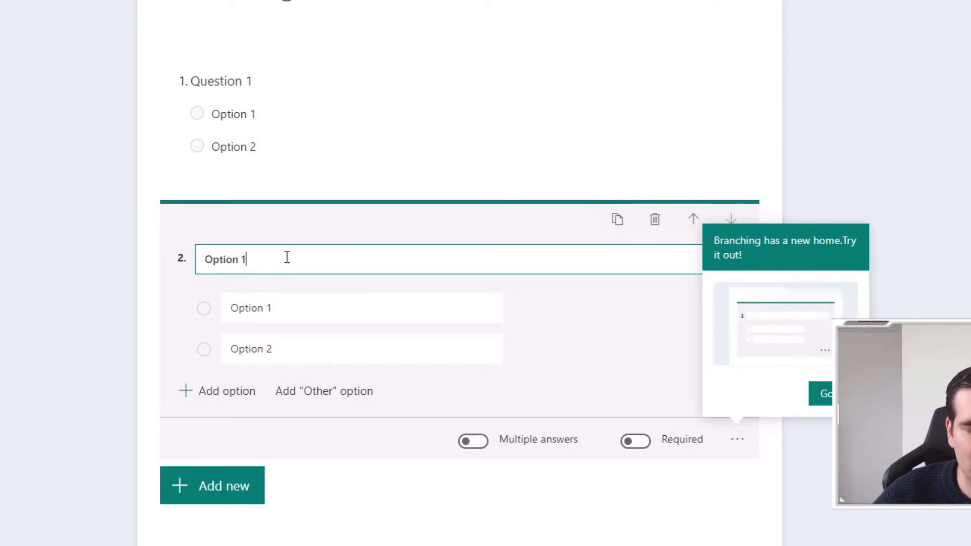
pyautogui.click(250, 310)
pyautogui.moveTo(263, 308)
pyautogui.mouseDown()
pyautogui.moveTo(214, 293)
pyautogui.moveTo(271, 310)
pyautogui.mouseUp()
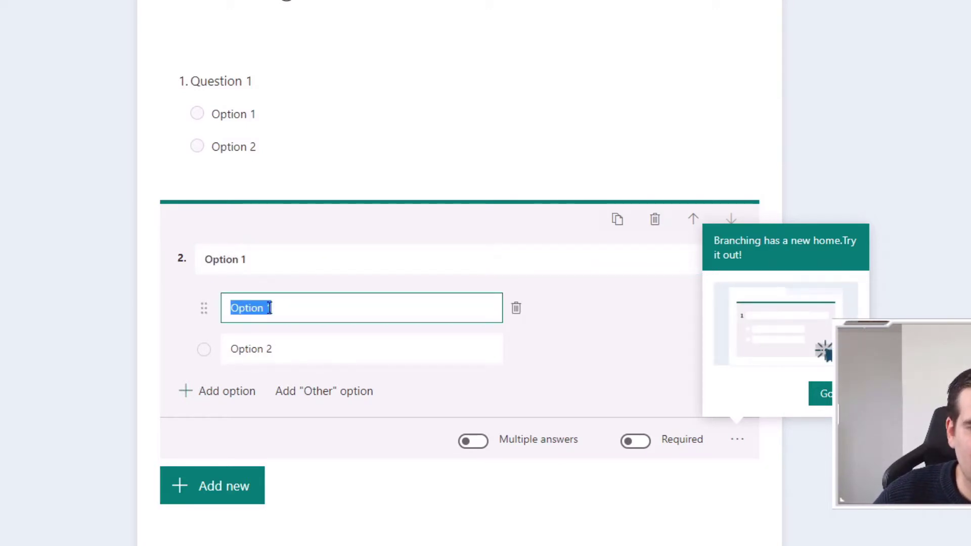
pyautogui.write('Red')
pyautogui.press('Return')
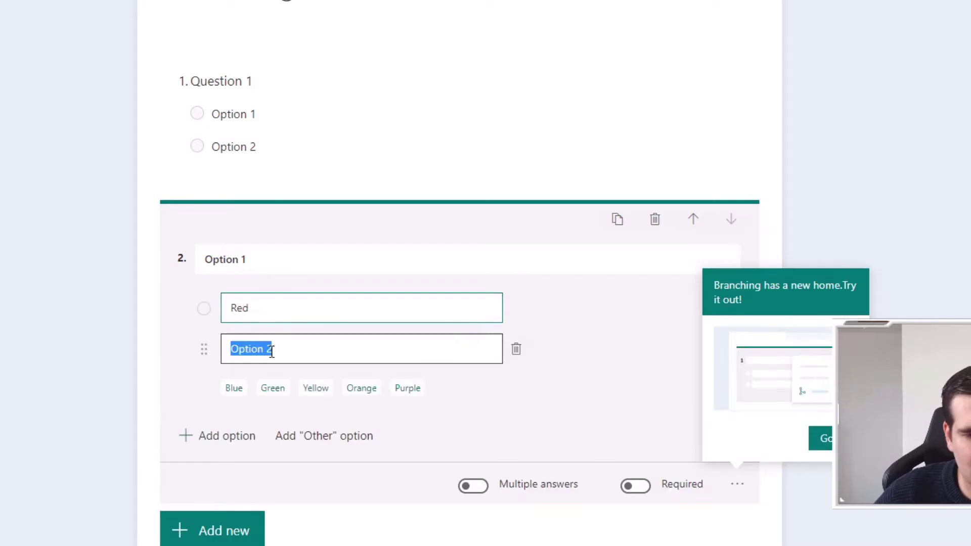
pyautogui.write('Green')
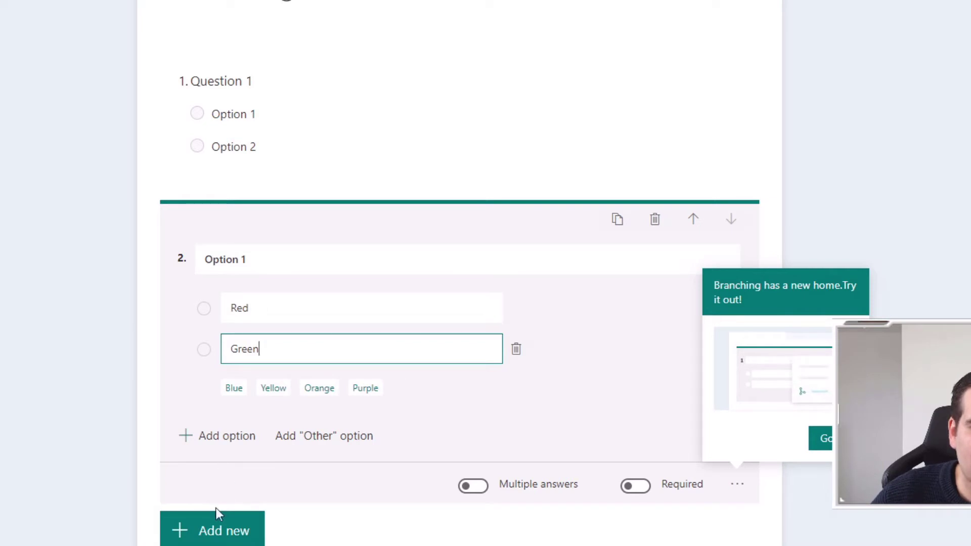
pyautogui.click(212, 528)
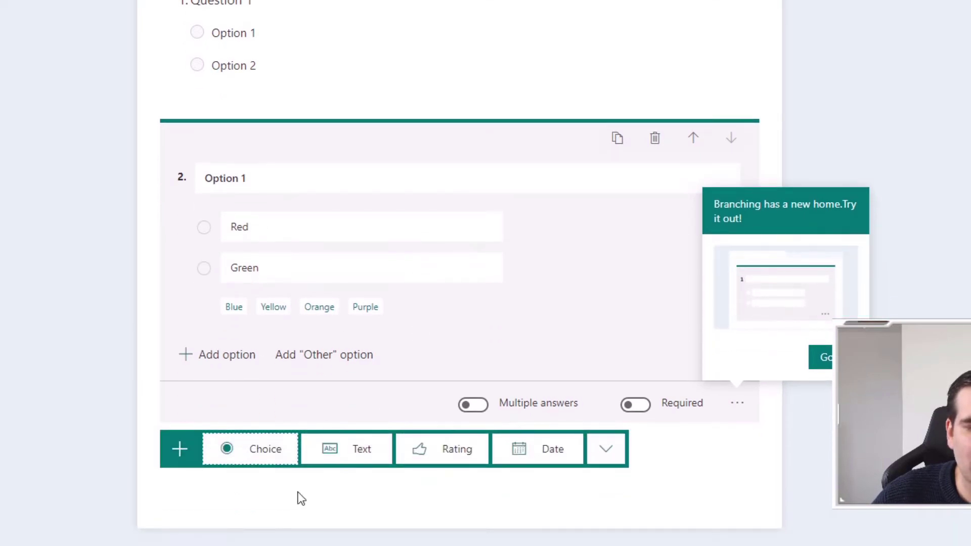
# Add a third choice question titled 'Option 2' with the answers Yellow and White
pyautogui.click(249, 453)
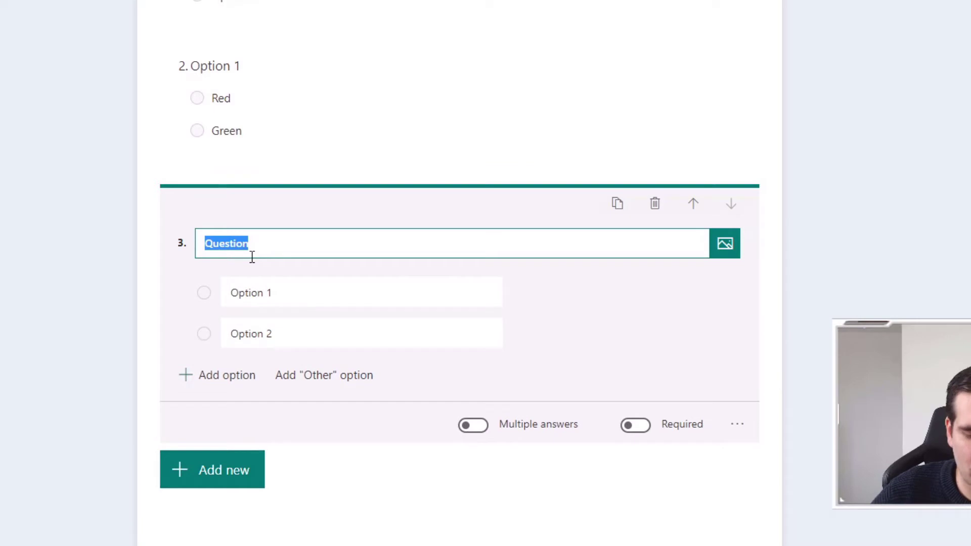
pyautogui.write('Option')
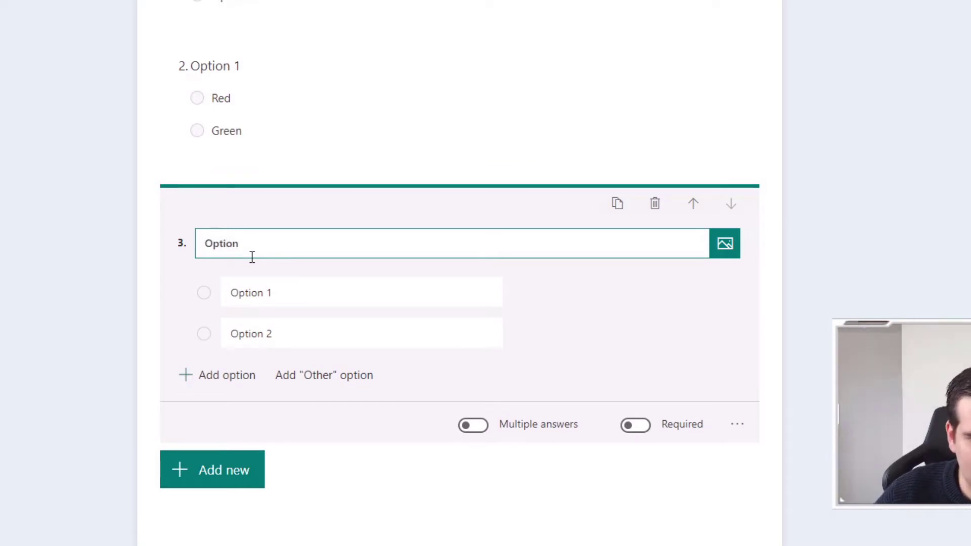
pyautogui.write(' 2')
pyautogui.click(264, 292)
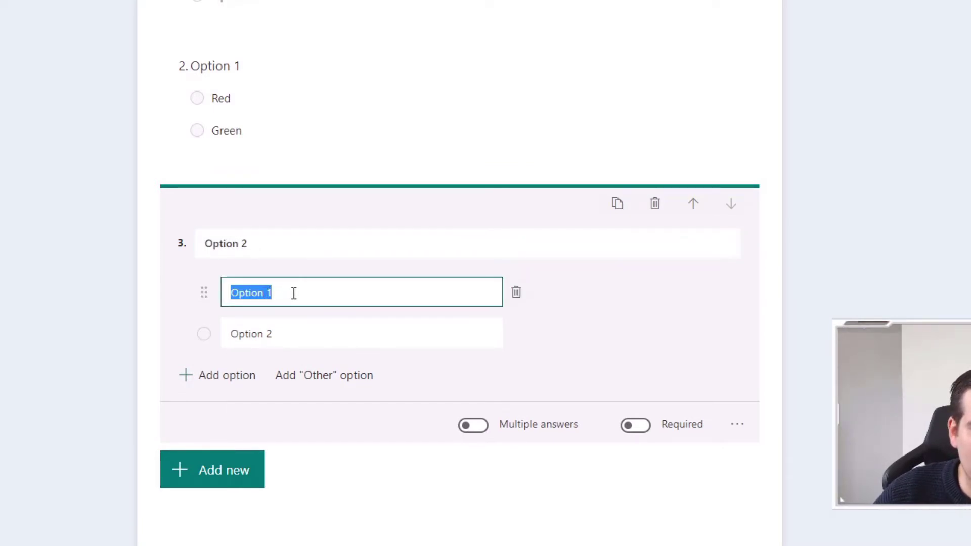
pyautogui.write('Yell')
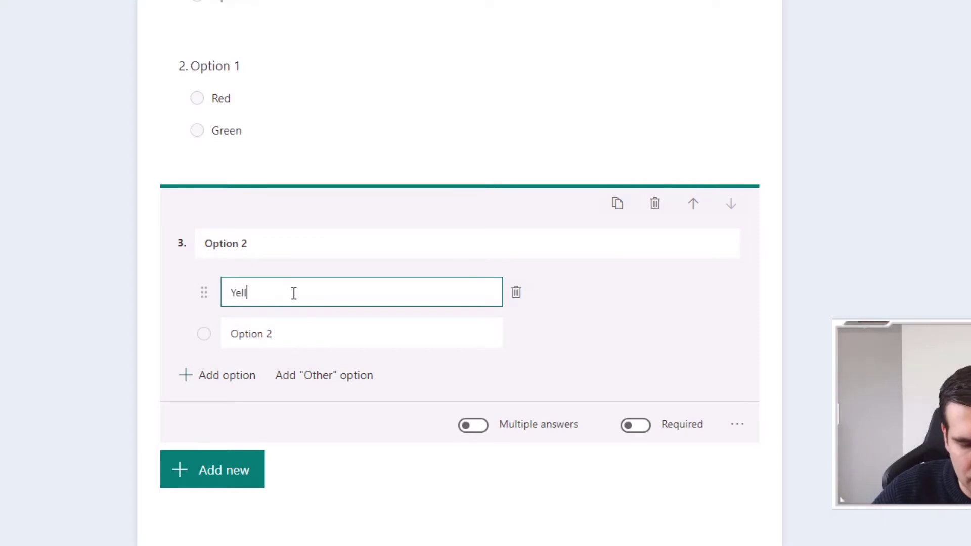
pyautogui.write('ow')
pyautogui.click(282, 334)
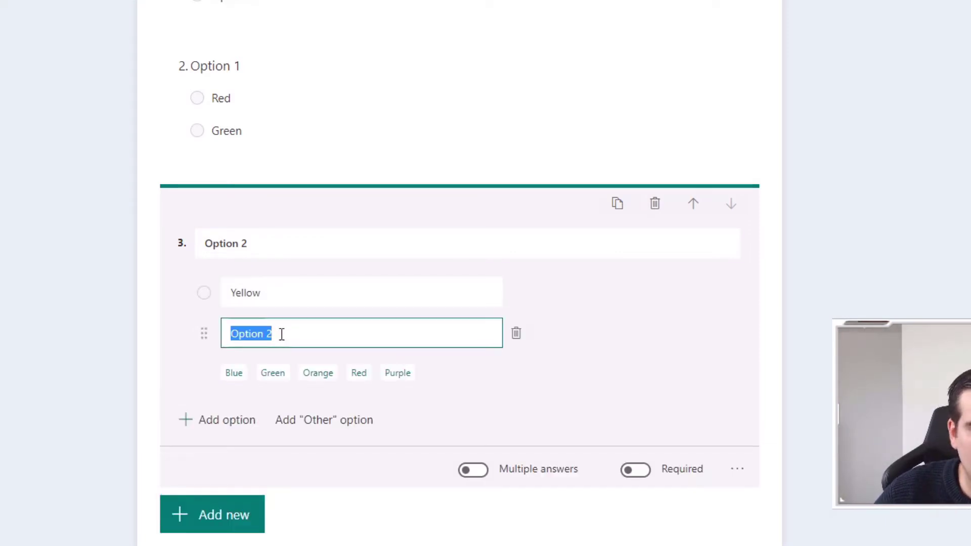
pyautogui.write('White')
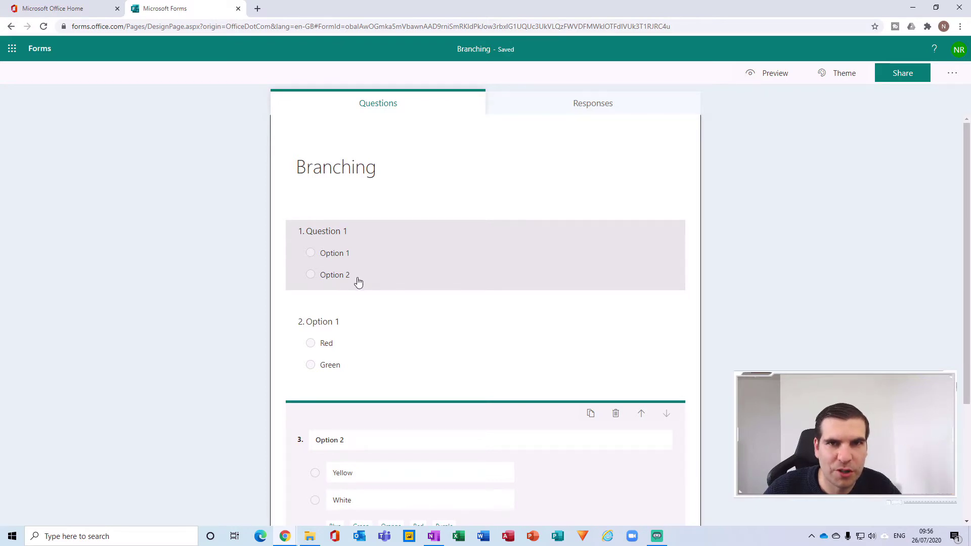
pyautogui.scroll(-2, 358, 282)
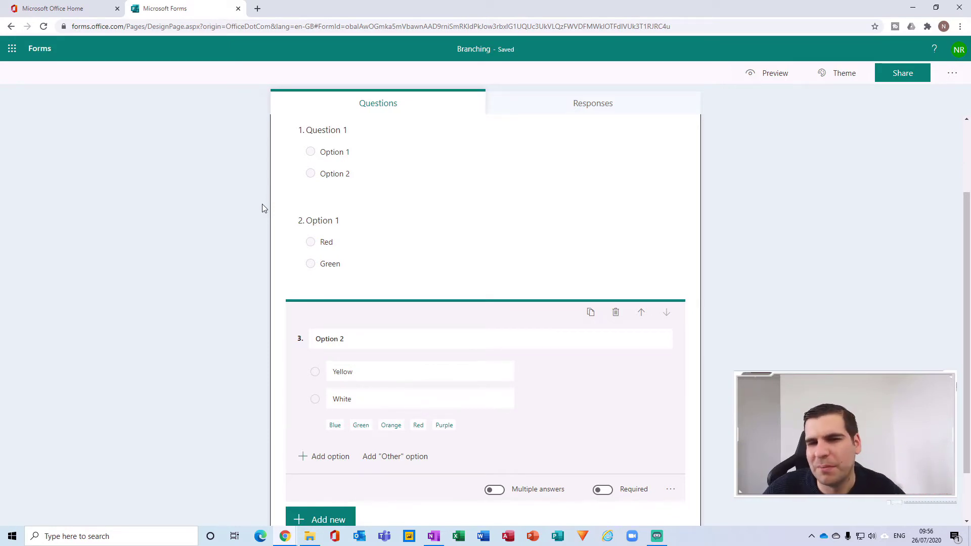
pyautogui.scroll(2, 409, 223)
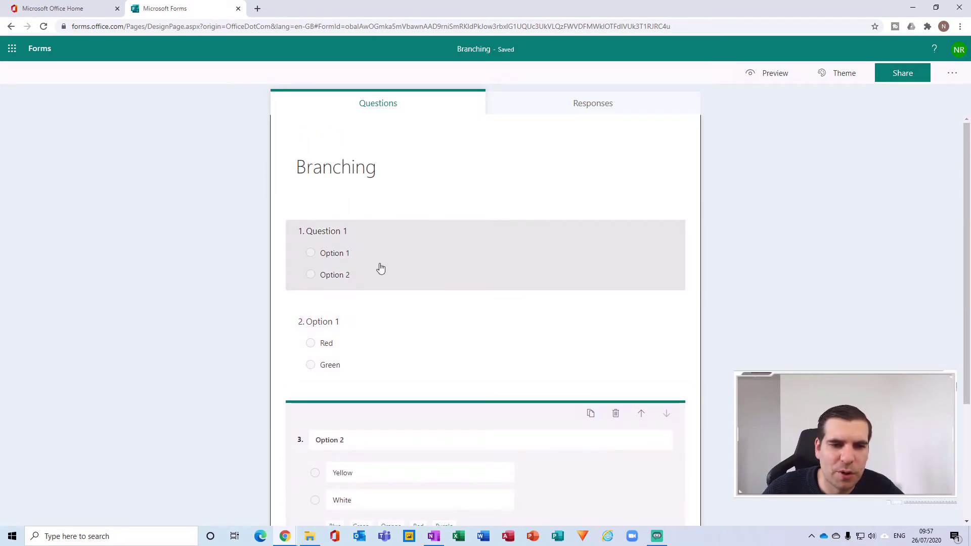
pyautogui.scroll(-2, 379, 269)
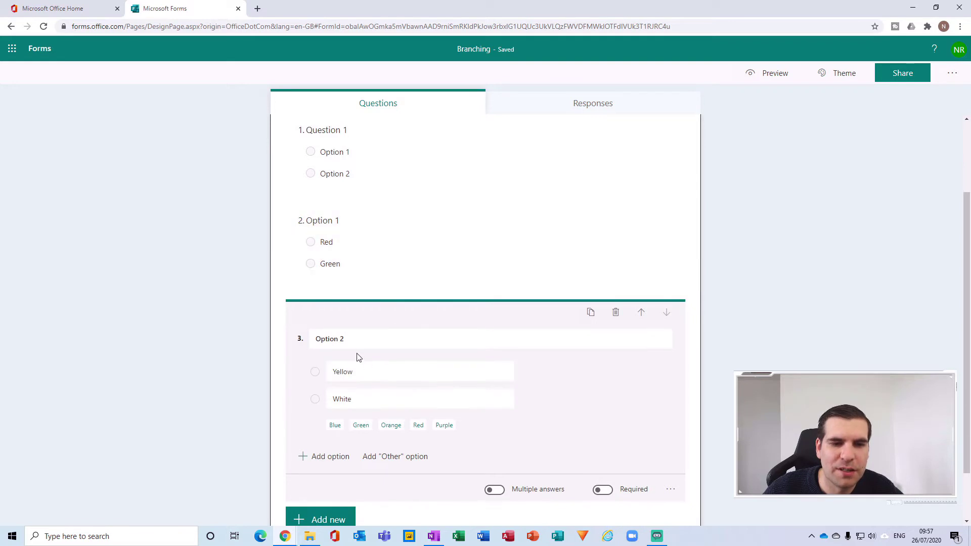
pyautogui.click(358, 371)
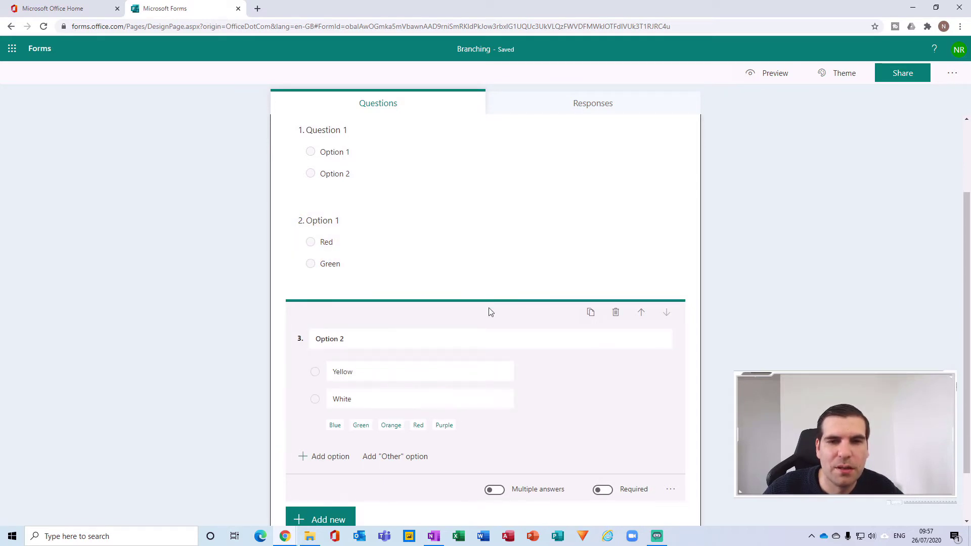
pyautogui.click(493, 293)
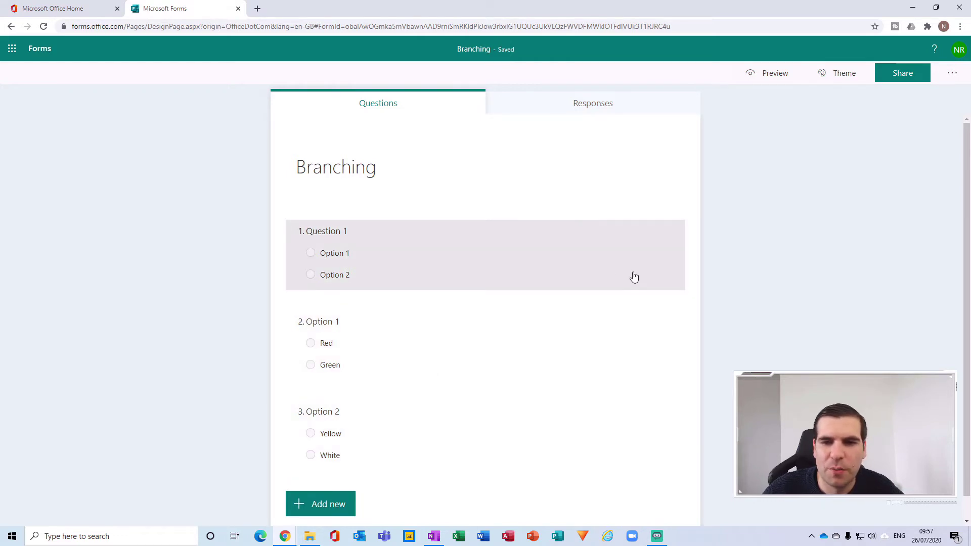
pyautogui.click(634, 277)
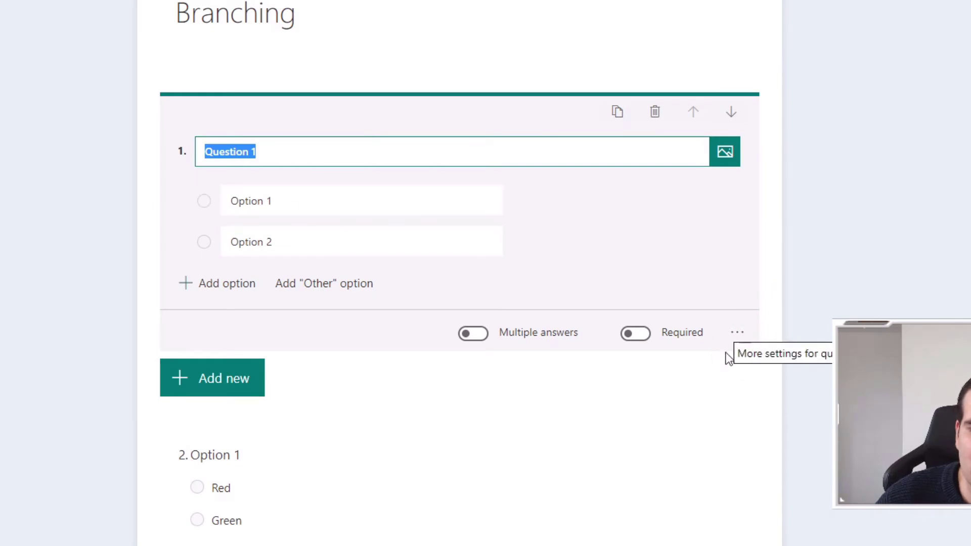
# Branch Question 1 so Option 1 goes to question 2 and Option 2 goes to question 3
pyautogui.click(736, 333)
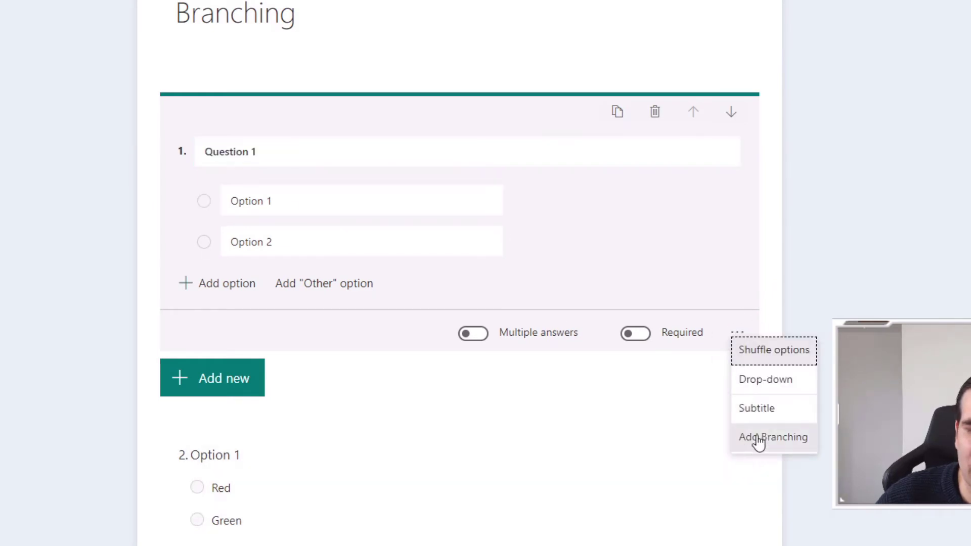
pyautogui.click(768, 440)
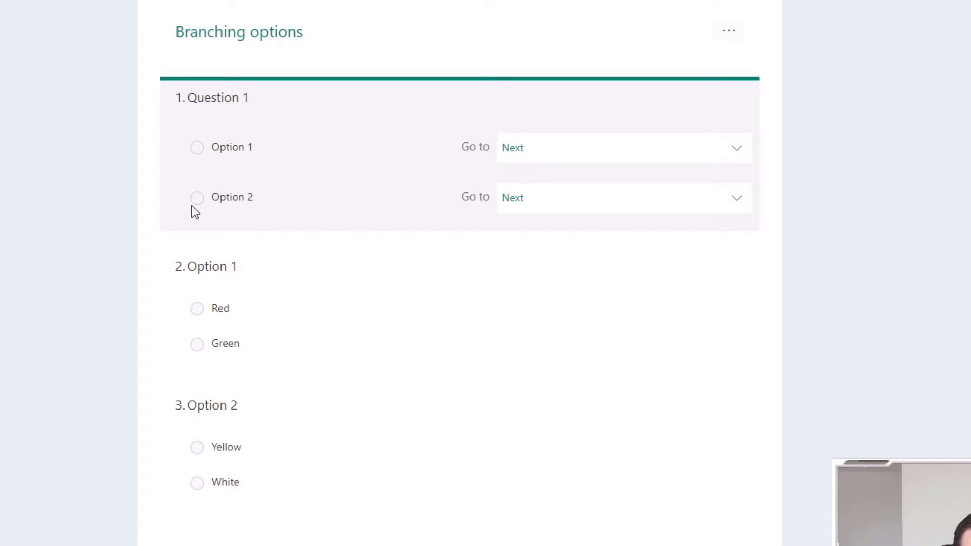
pyautogui.click(736, 153)
pyautogui.click(539, 248)
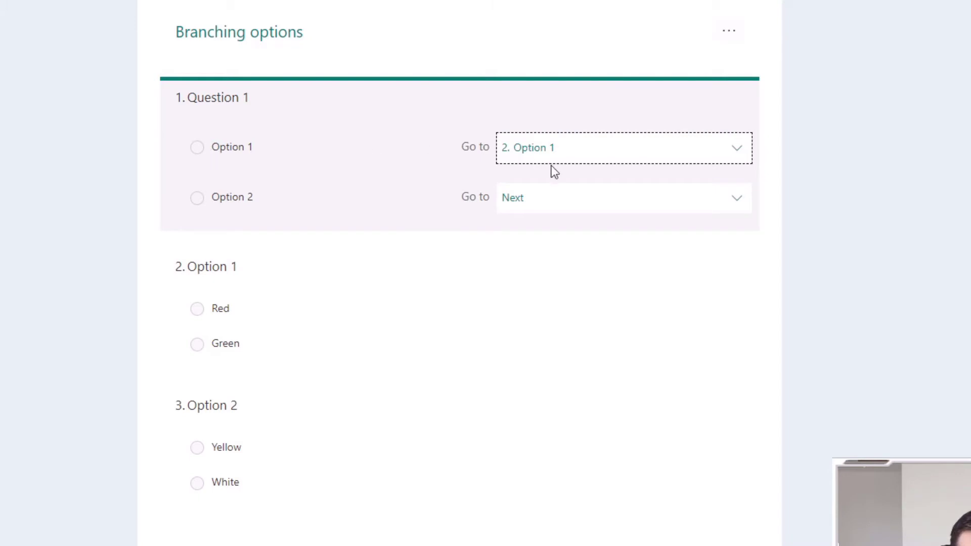
pyautogui.click(736, 201)
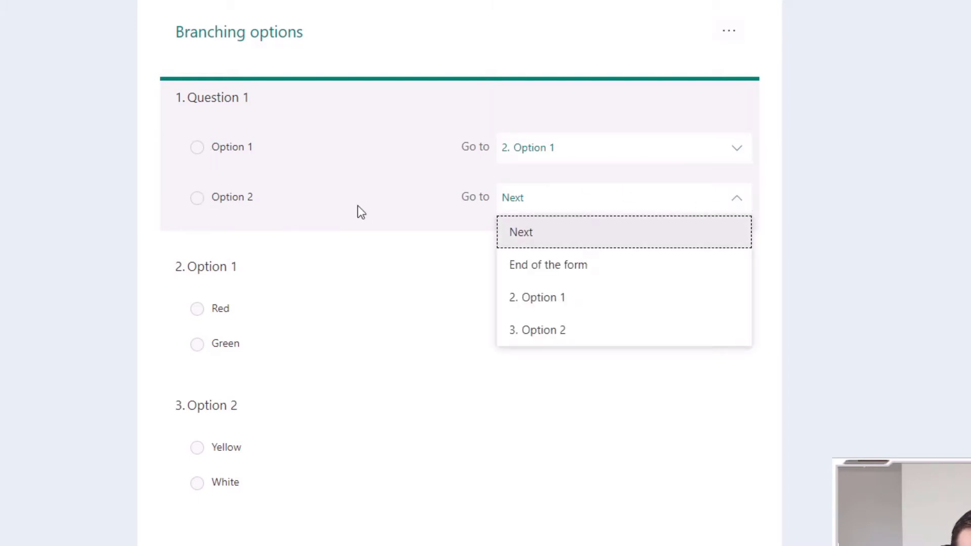
pyautogui.click(554, 334)
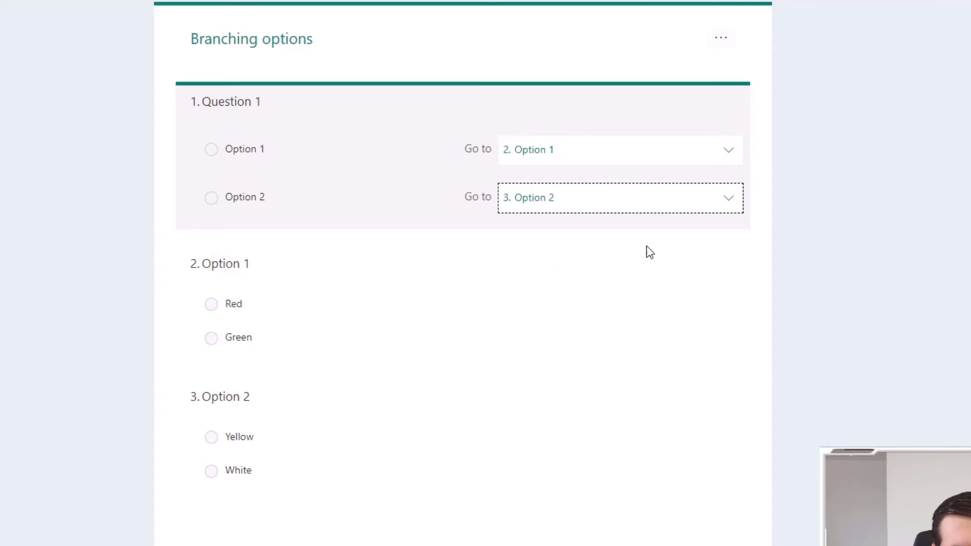
pyautogui.click(260, 31)
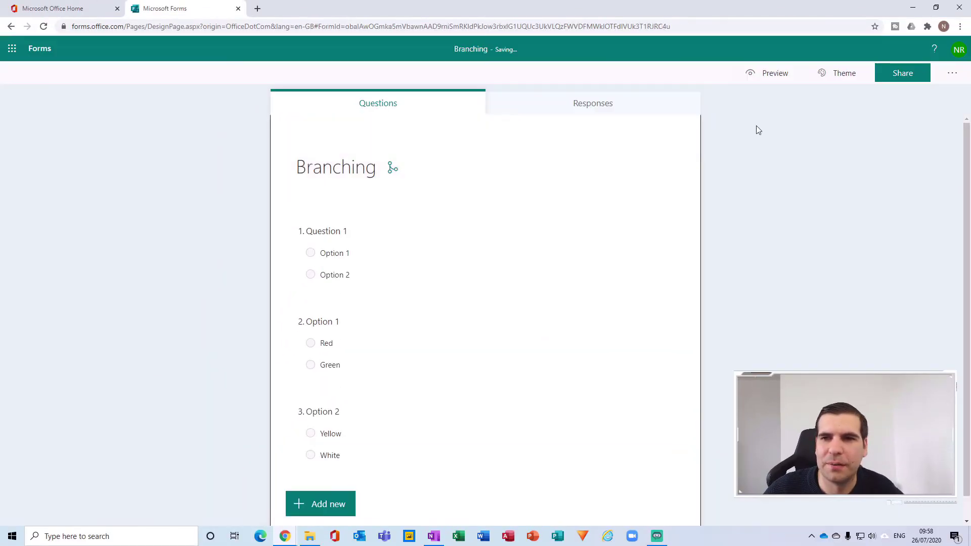
pyautogui.click(769, 71)
pyautogui.click(311, 207)
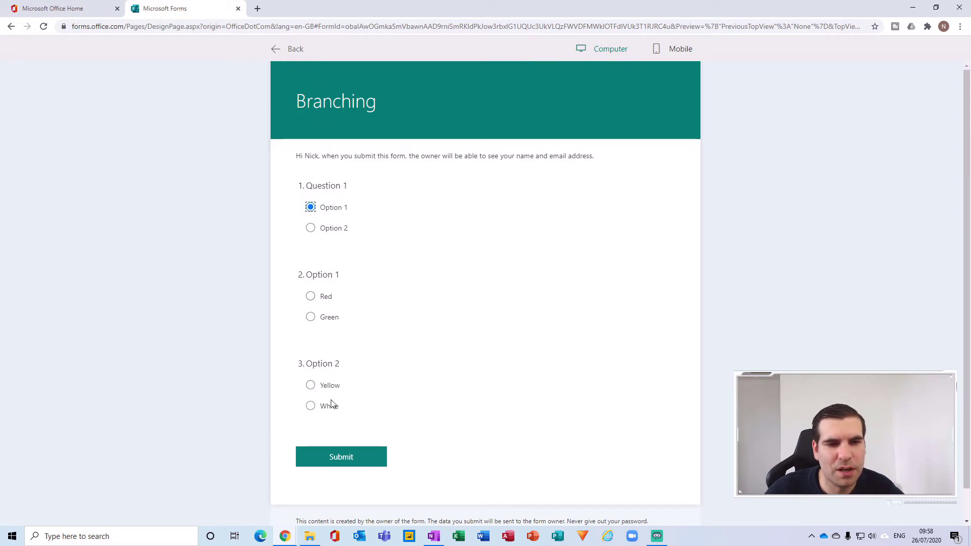
pyautogui.click(310, 228)
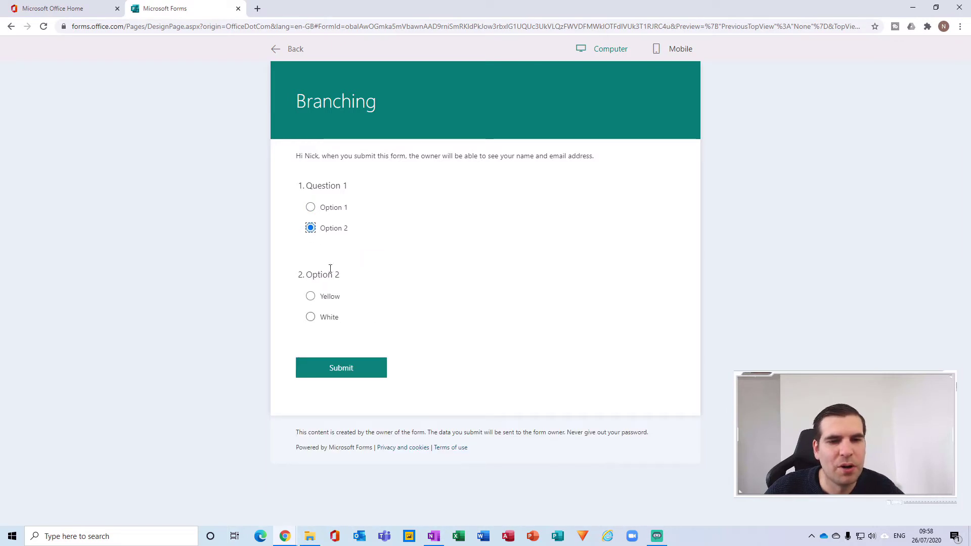
pyautogui.click(310, 207)
pyautogui.click(311, 228)
pyautogui.click(310, 207)
pyautogui.click(311, 229)
pyautogui.click(311, 208)
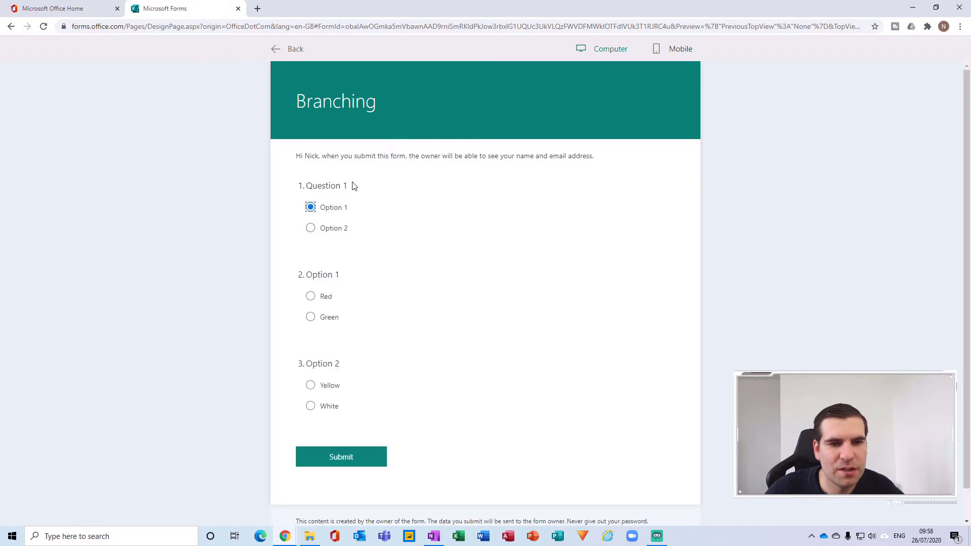
pyautogui.click(275, 49)
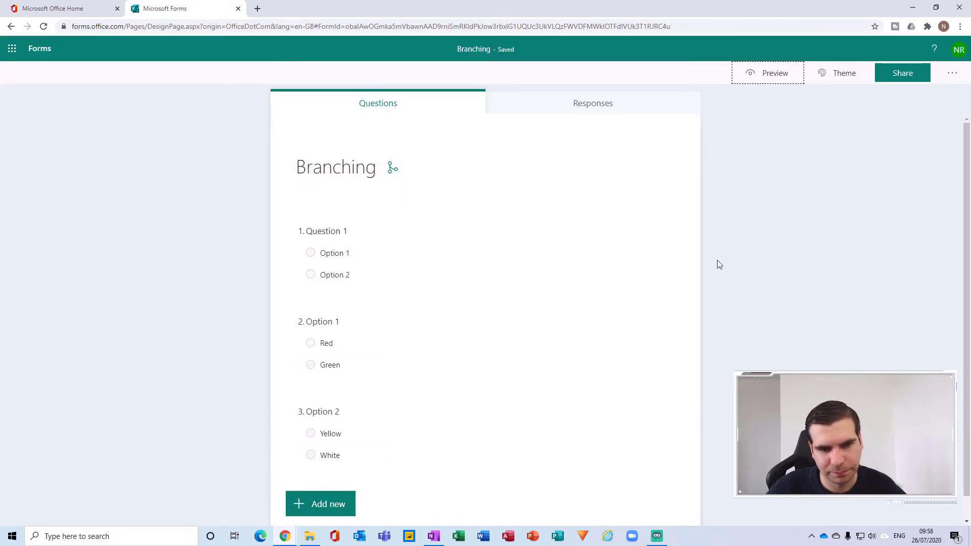
# Reopen branching and send the Red and Green answers to the end of the form
pyautogui.click(611, 234)
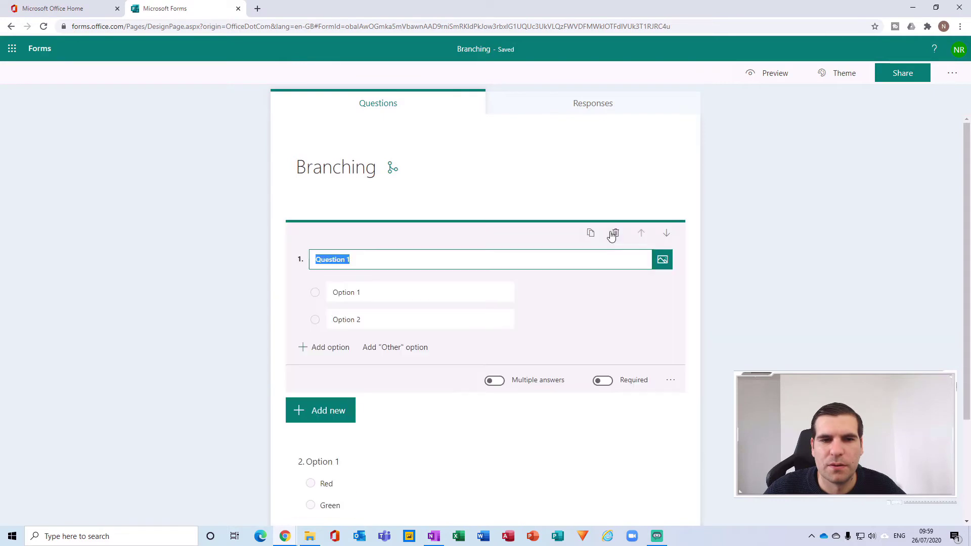
pyautogui.click(670, 383)
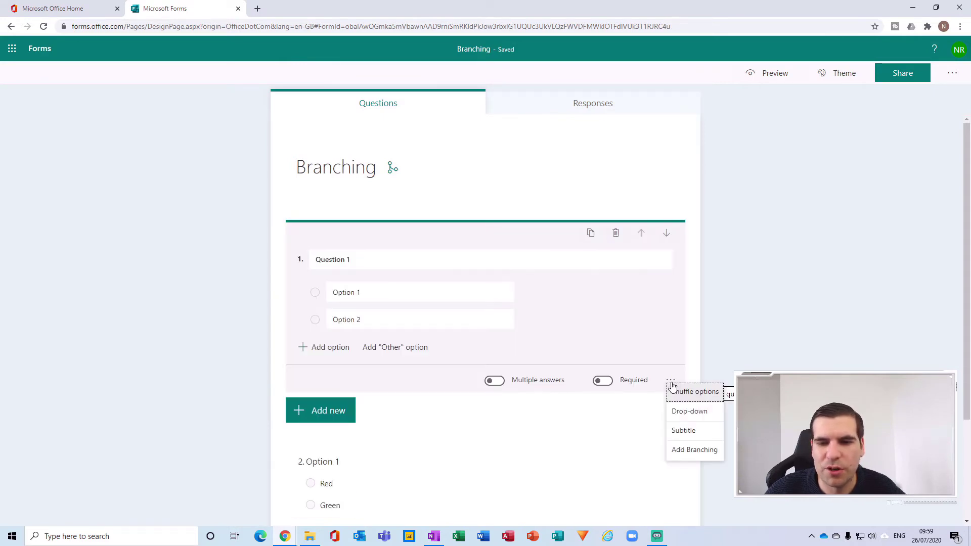
pyautogui.click(696, 452)
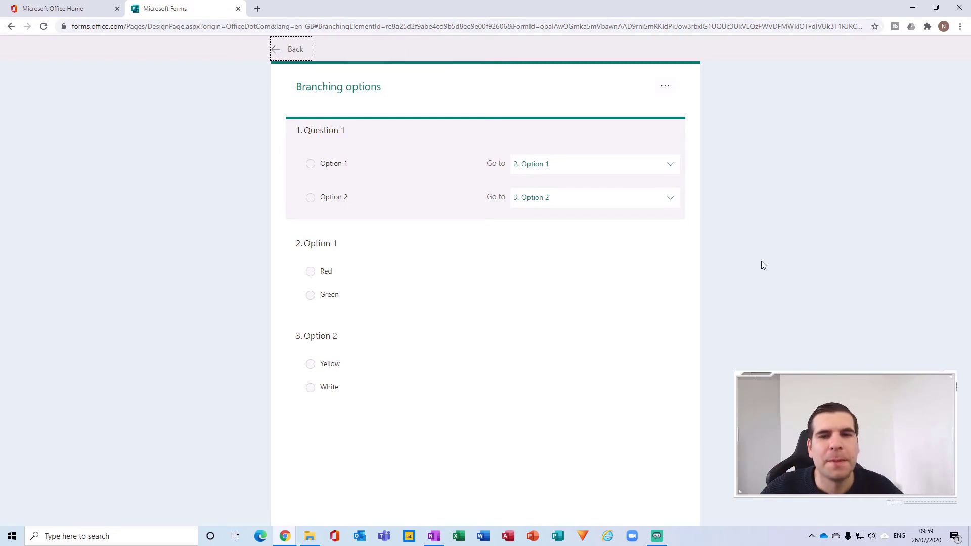
pyautogui.click(499, 251)
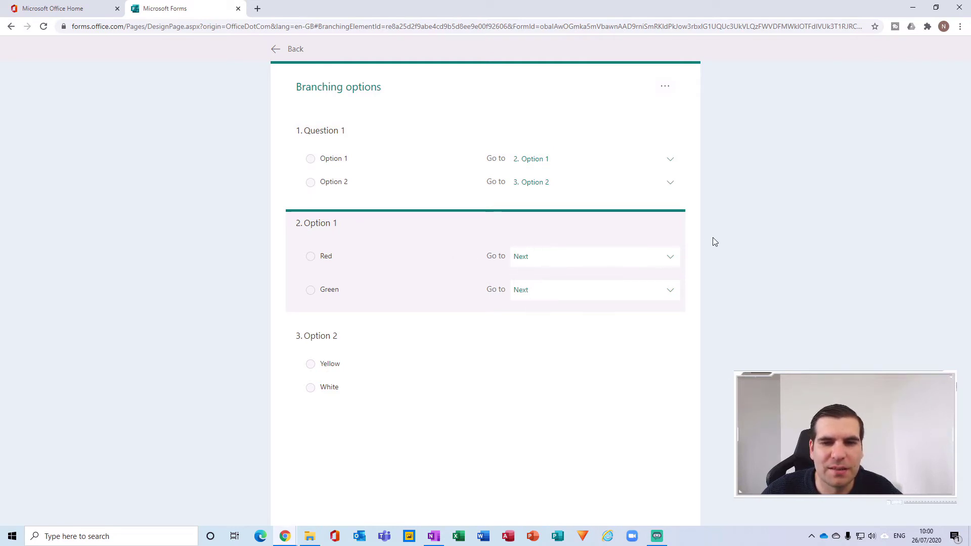
pyautogui.click(667, 257)
pyautogui.click(562, 306)
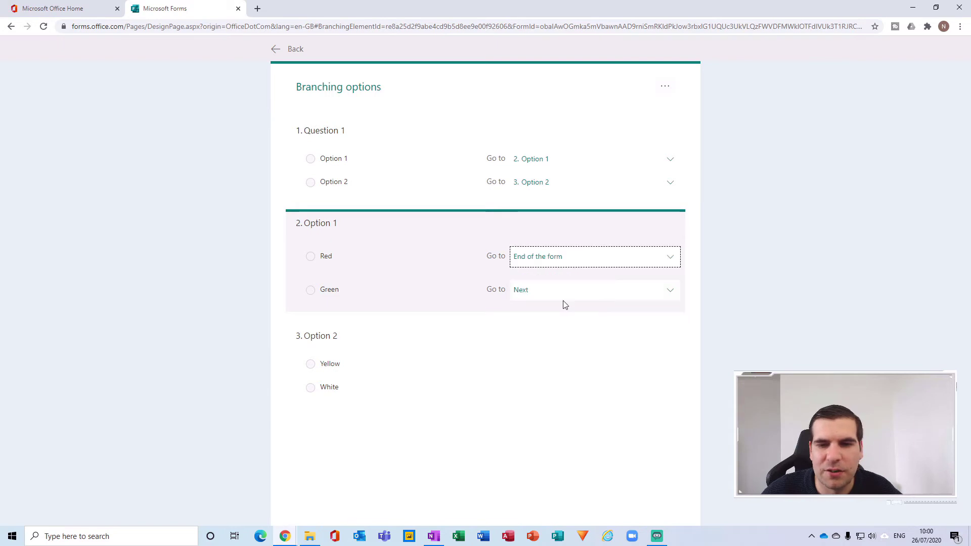
pyautogui.click(666, 292)
pyautogui.click(546, 338)
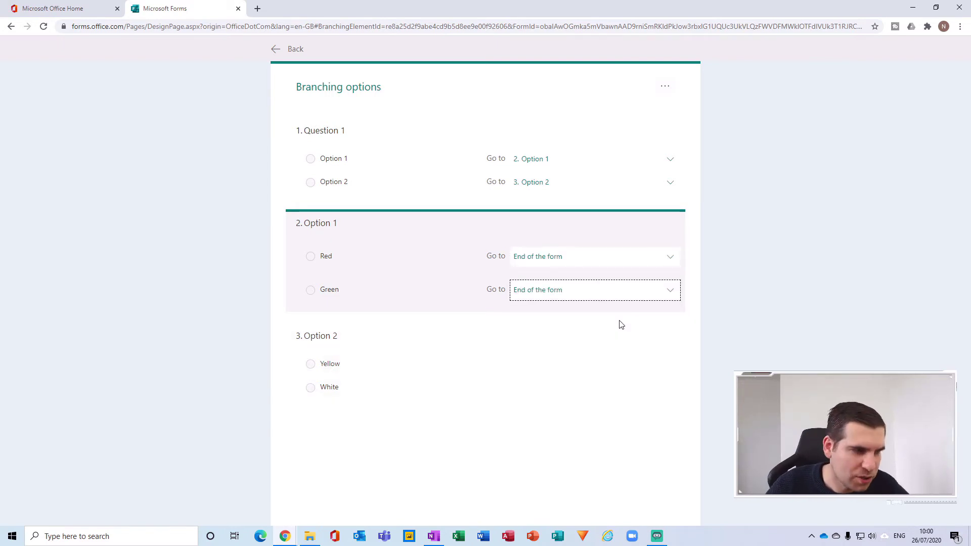
# Send the Yellow and White answers to the end of the form as well
pyautogui.click(623, 351)
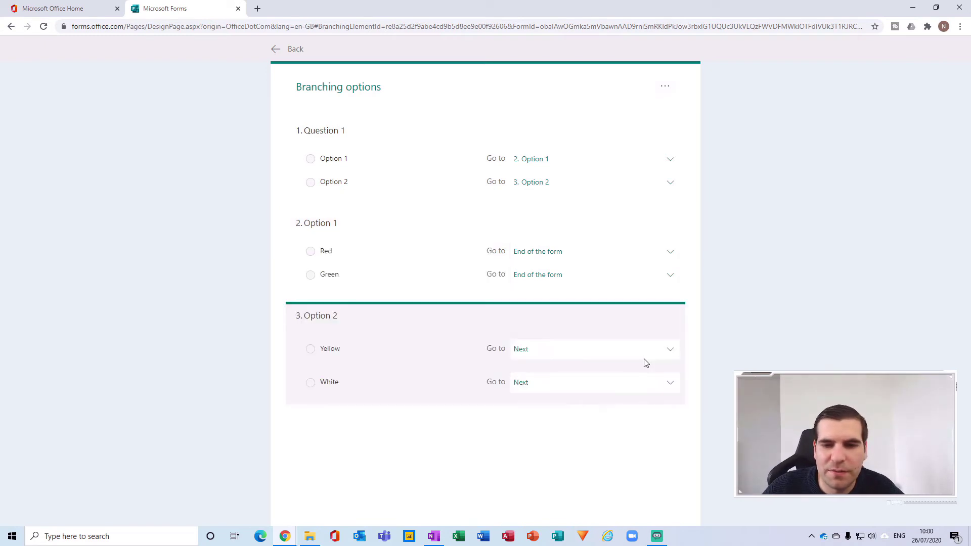
pyautogui.click(667, 349)
pyautogui.click(548, 395)
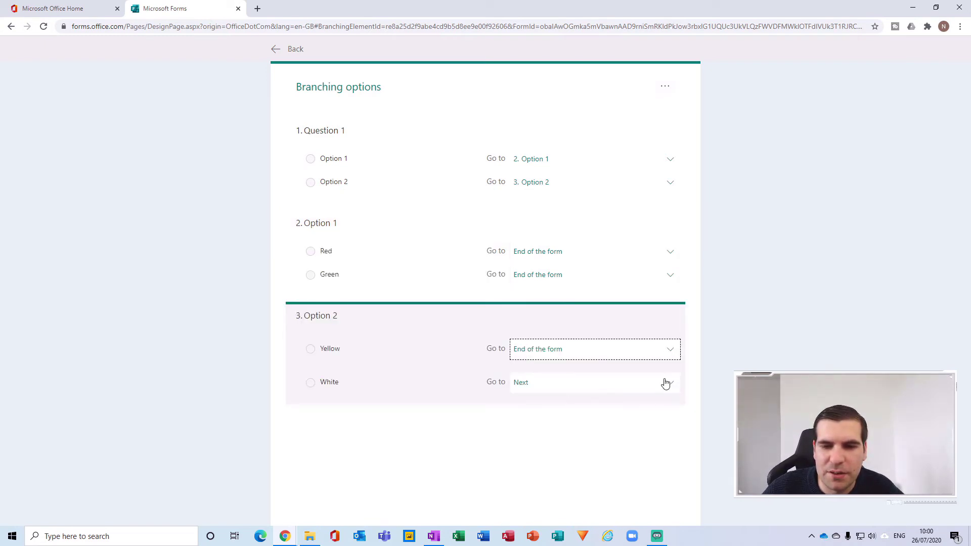
pyautogui.click(666, 382)
pyautogui.click(568, 428)
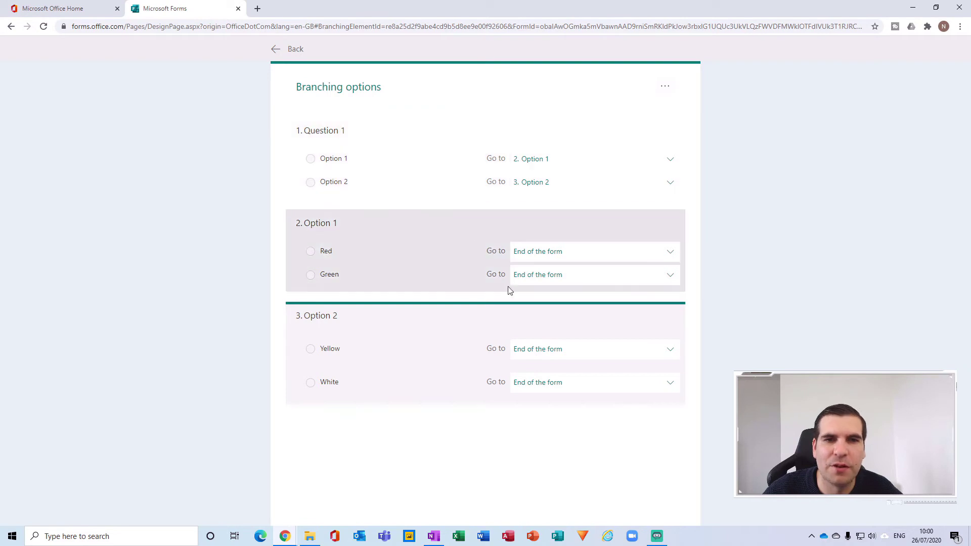
pyautogui.click(275, 50)
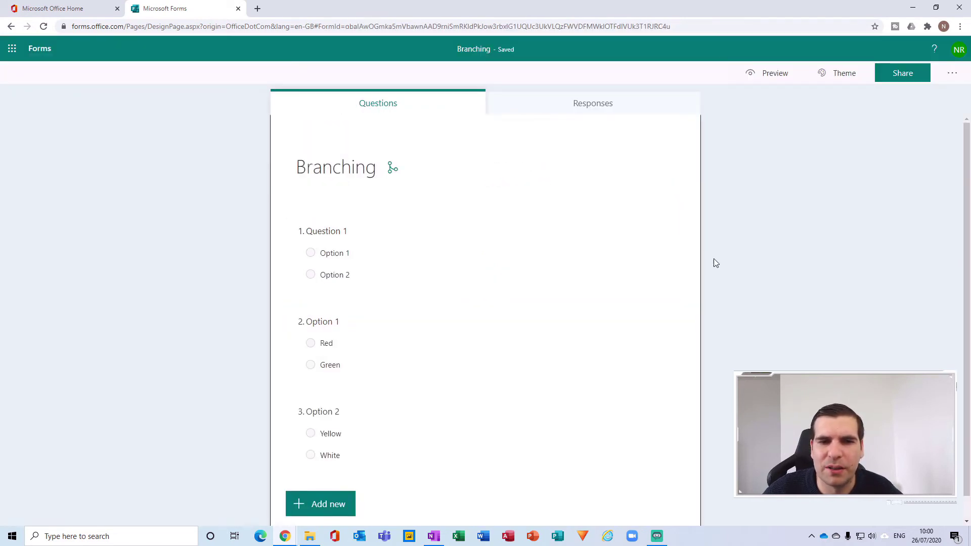
pyautogui.click(772, 76)
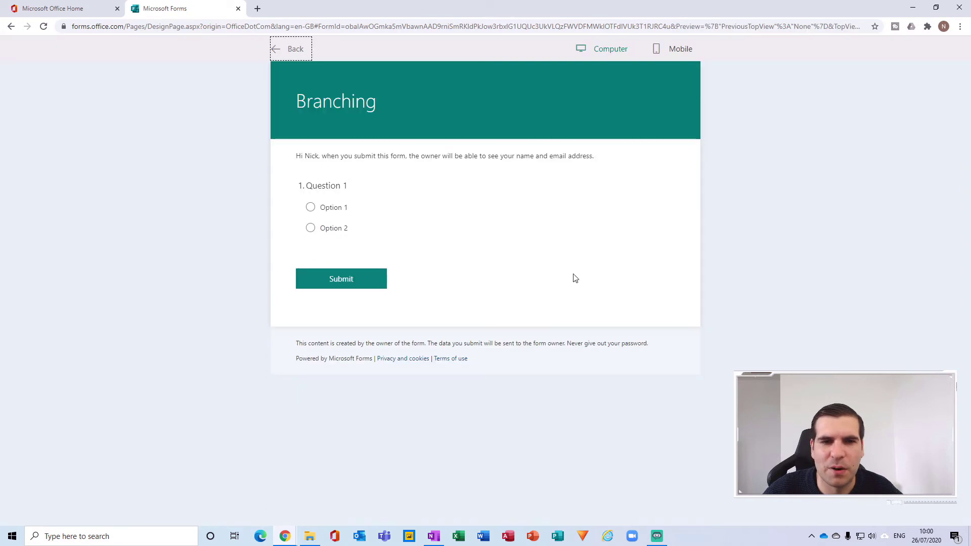
pyautogui.click(311, 208)
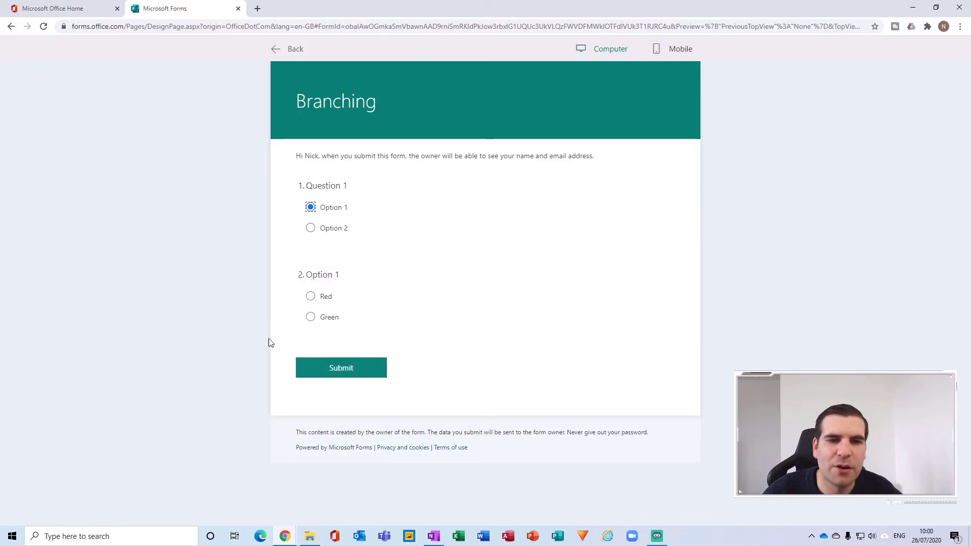
pyautogui.click(311, 228)
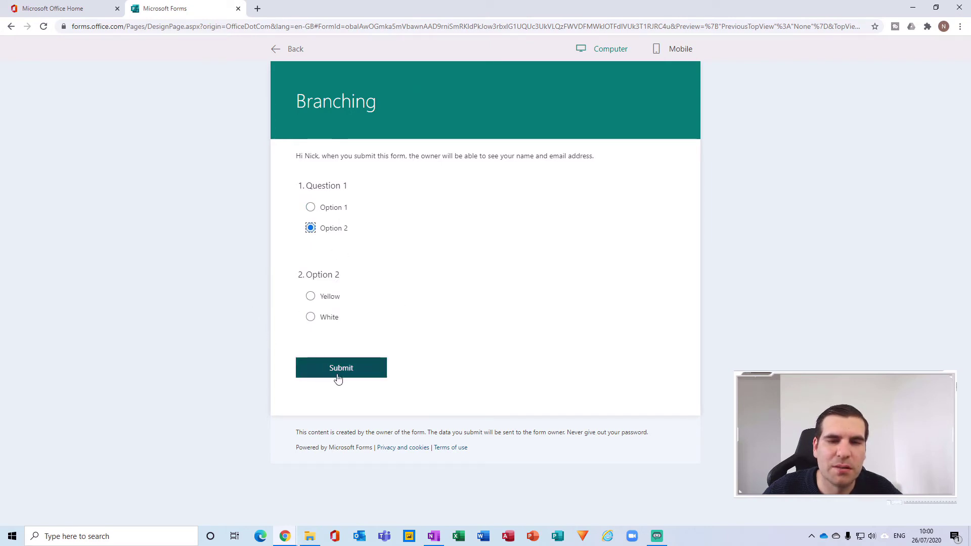
pyautogui.click(276, 48)
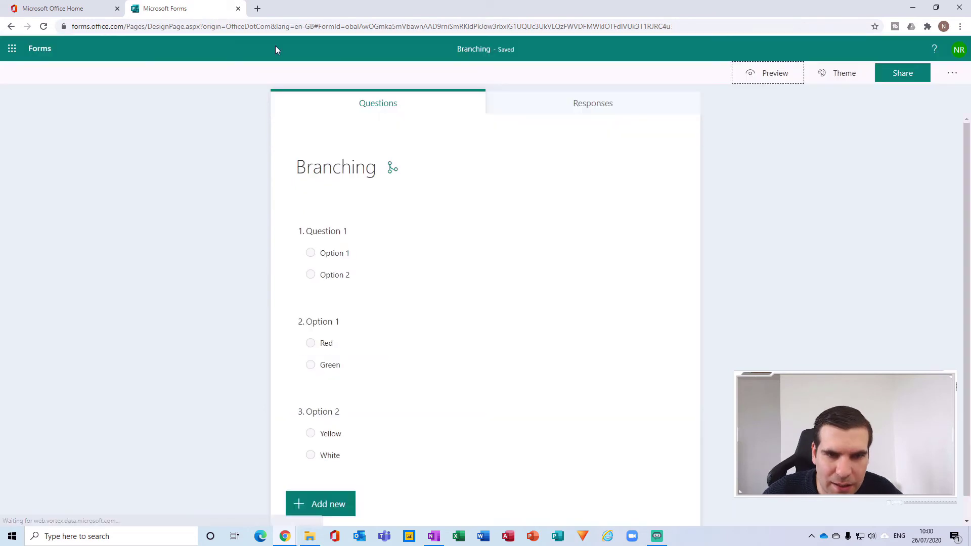
# Add a five-star rating question titled 'Option 2 Rating' below the three choice questions
pyautogui.scroll(-1, 438, 263)
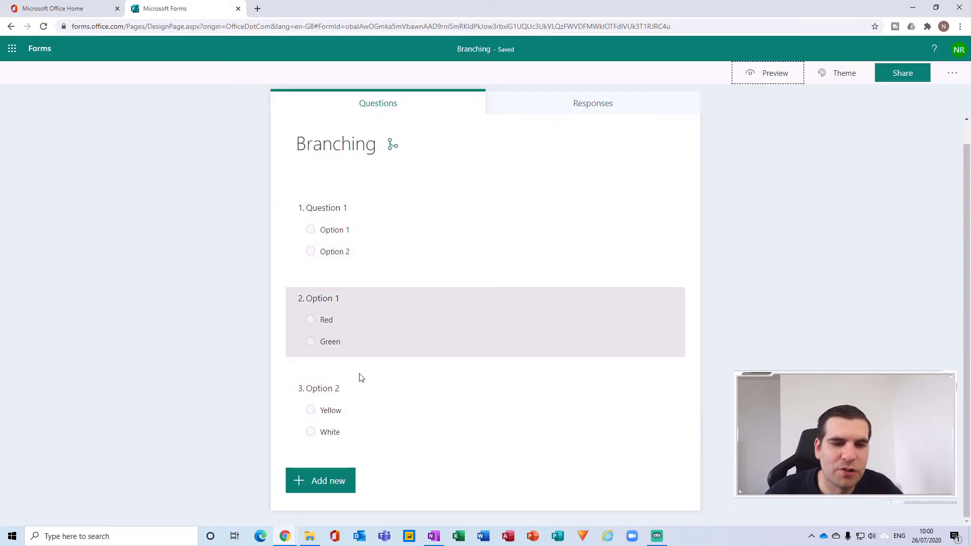
pyautogui.click(336, 484)
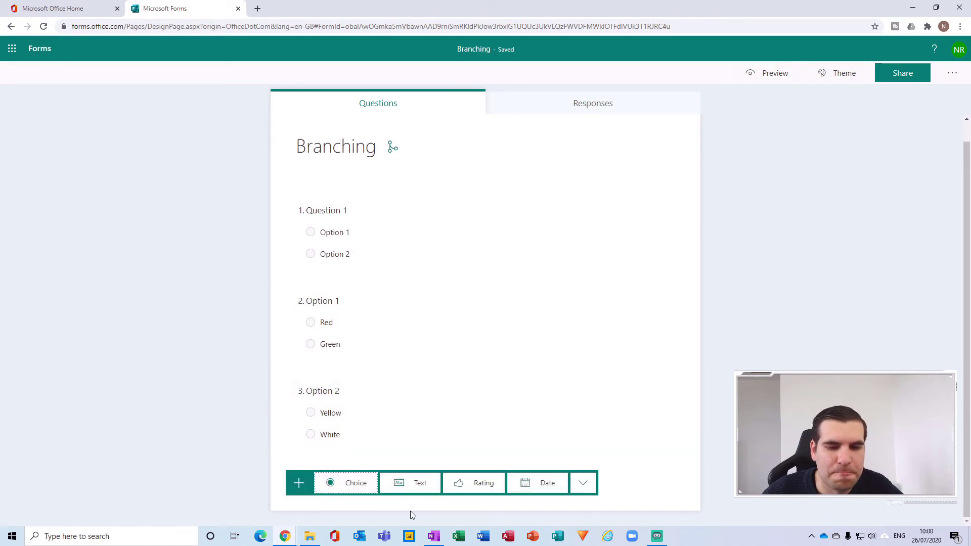
pyautogui.click(475, 483)
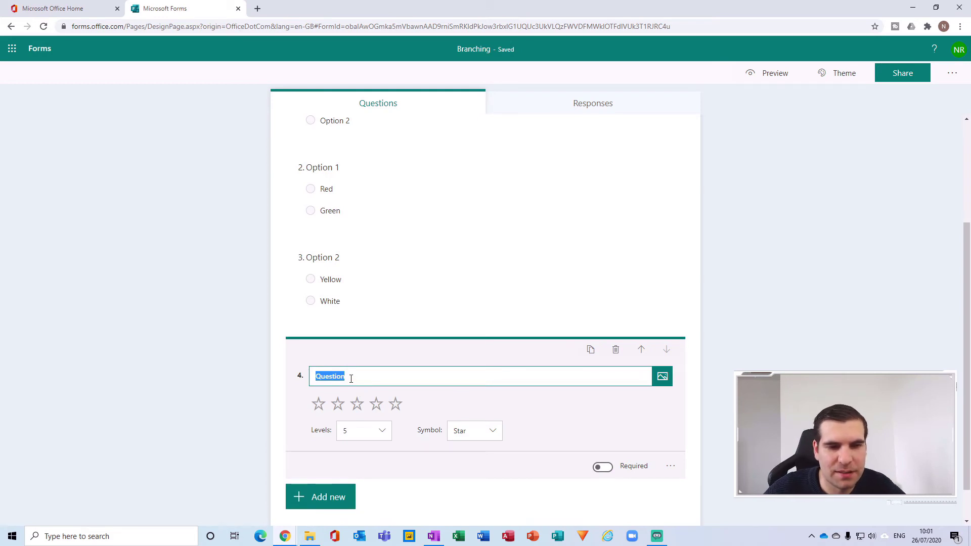
pyautogui.write('Op')
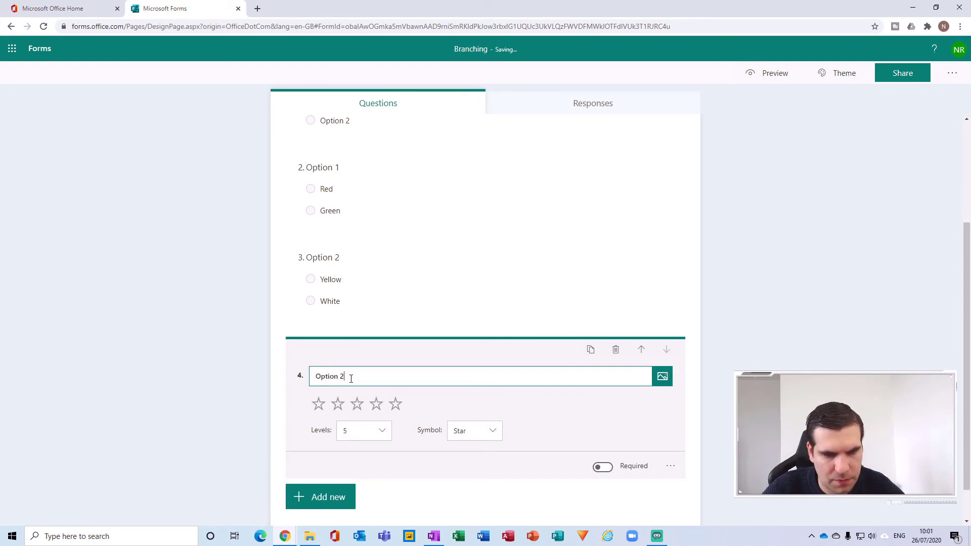
pyautogui.click(480, 438)
pyautogui.click(454, 473)
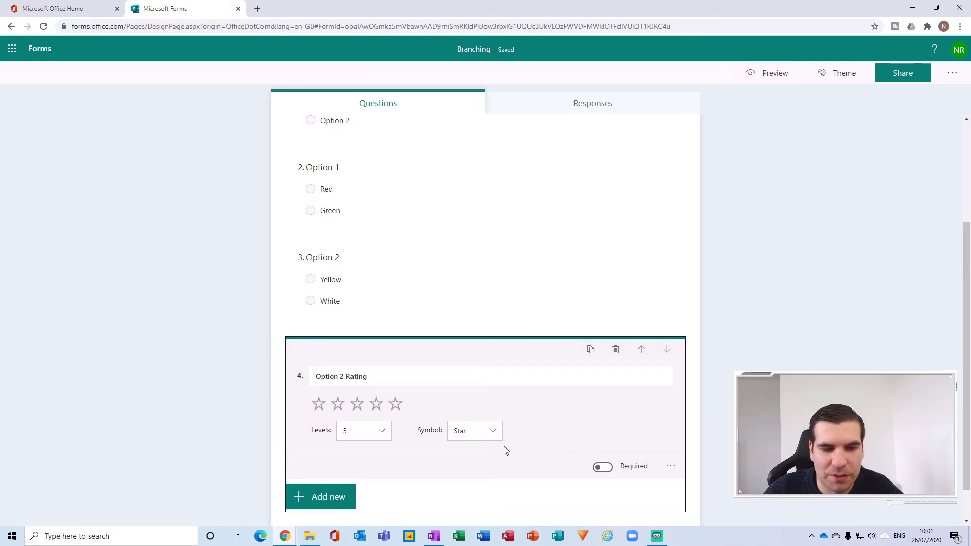
pyautogui.scroll(-1, 656, 375)
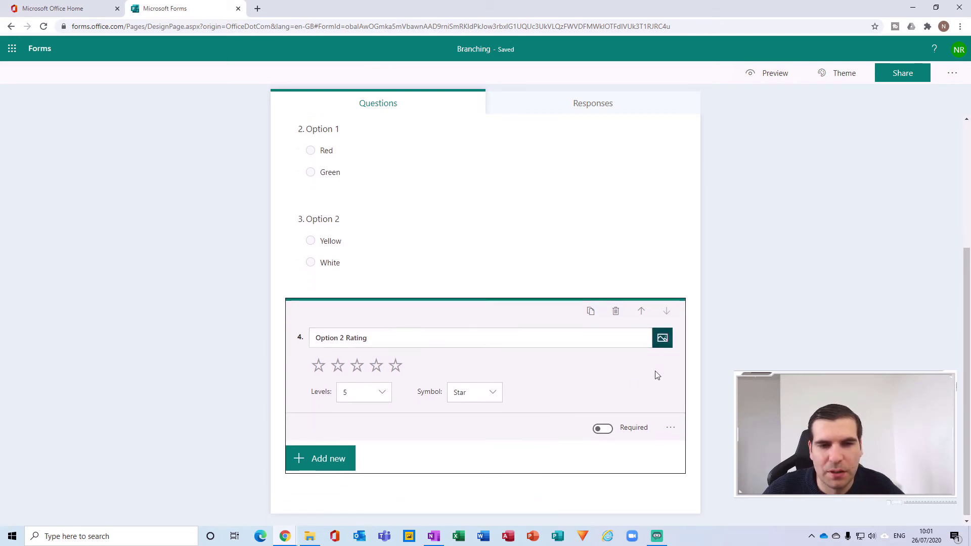
pyautogui.click(309, 462)
# Add another star rating question as question 5, titled 'Option 2 Rating'
pyautogui.click(482, 458)
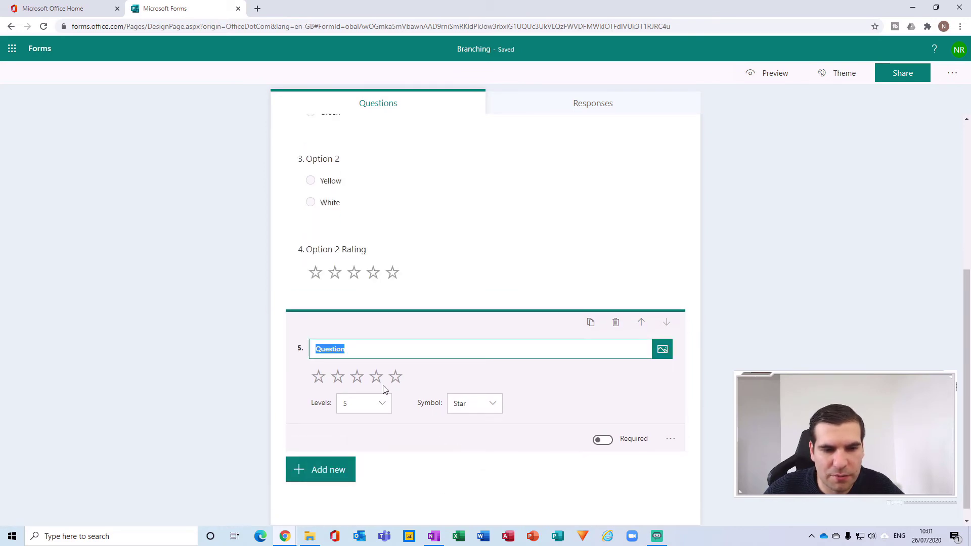
pyautogui.write('Opti')
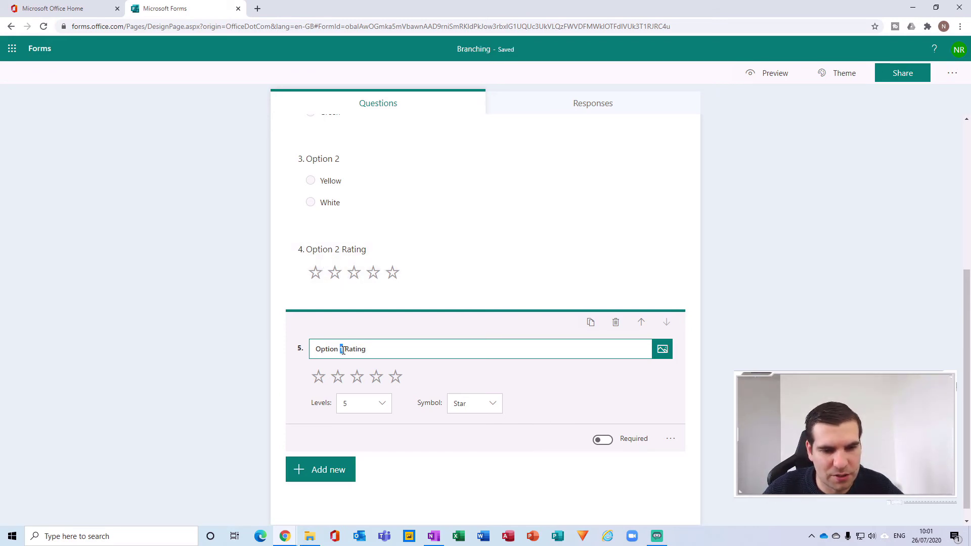
pyautogui.write('2')
# Retitle question 4 from 'Option 2 Rating' to 'Option 1 Rating'
pyautogui.click(368, 250)
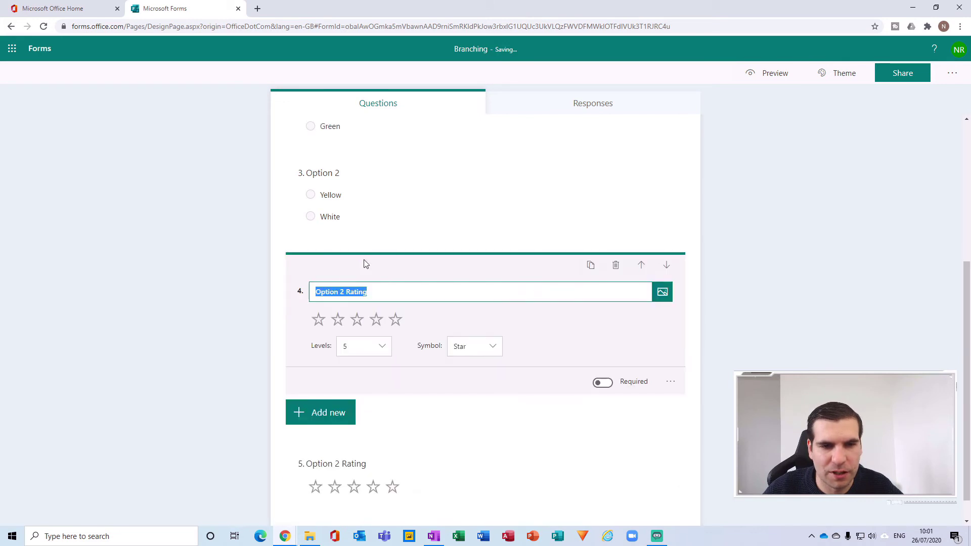
pyautogui.click(343, 291)
pyautogui.press('BackSpace')
pyautogui.write('1')
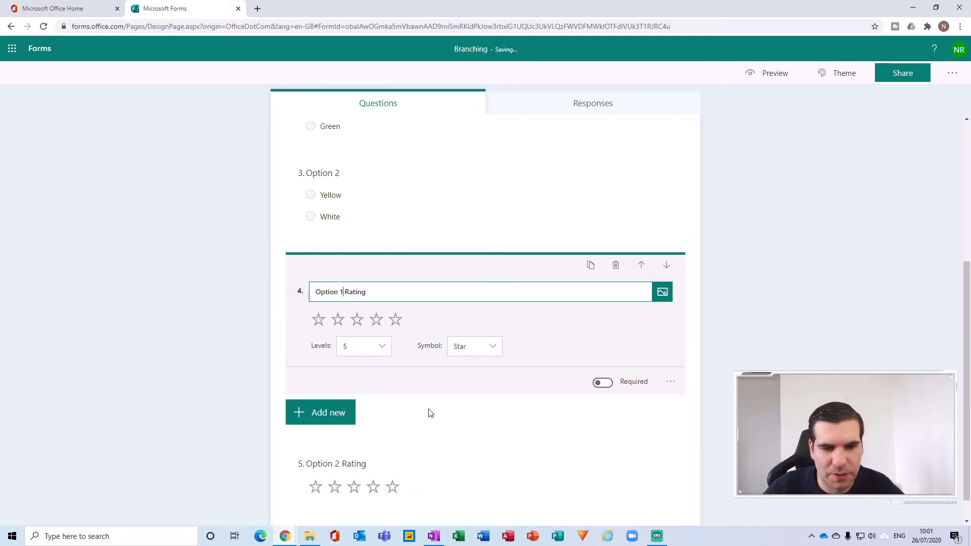
pyautogui.click(422, 399)
pyautogui.scroll(5, 410, 325)
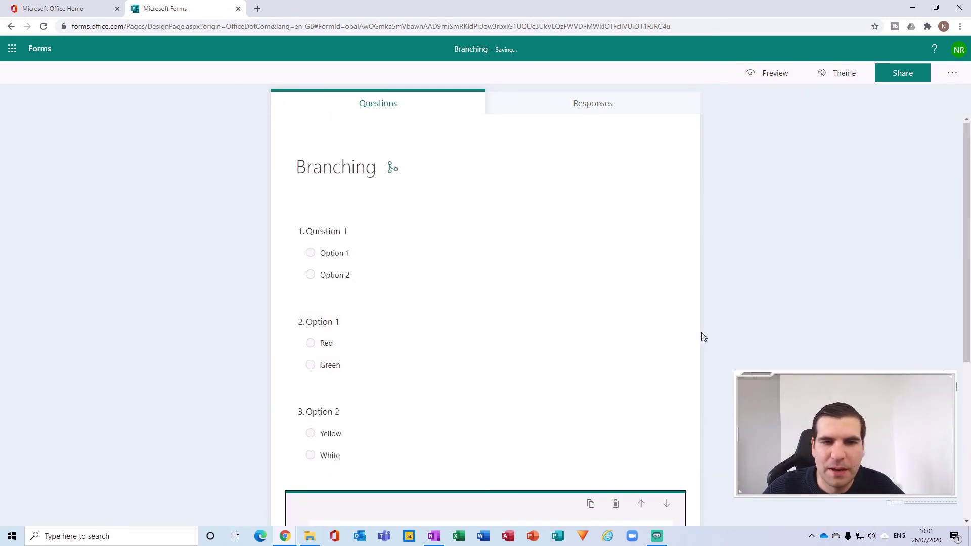
pyautogui.scroll(-5, 455, 314)
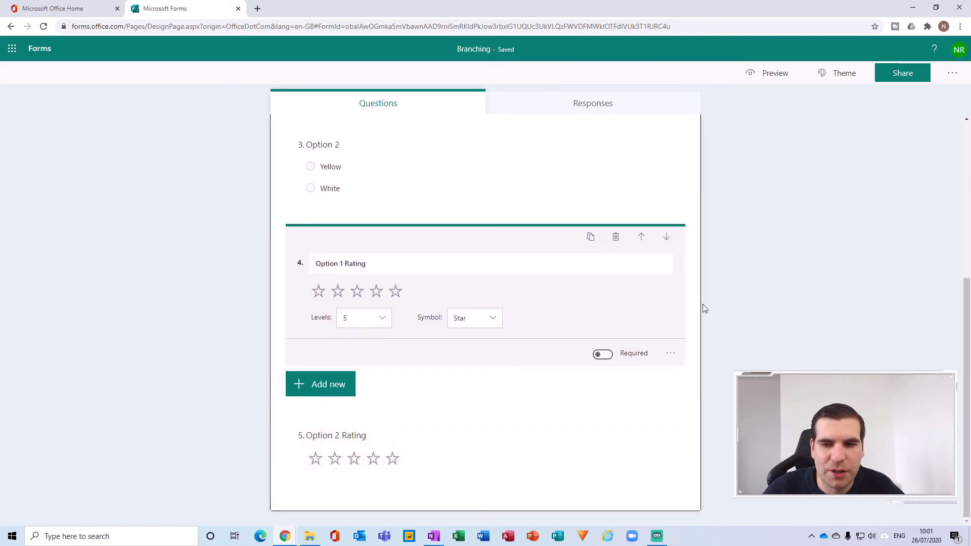
pyautogui.click(703, 305)
pyautogui.scroll(3, 680, 321)
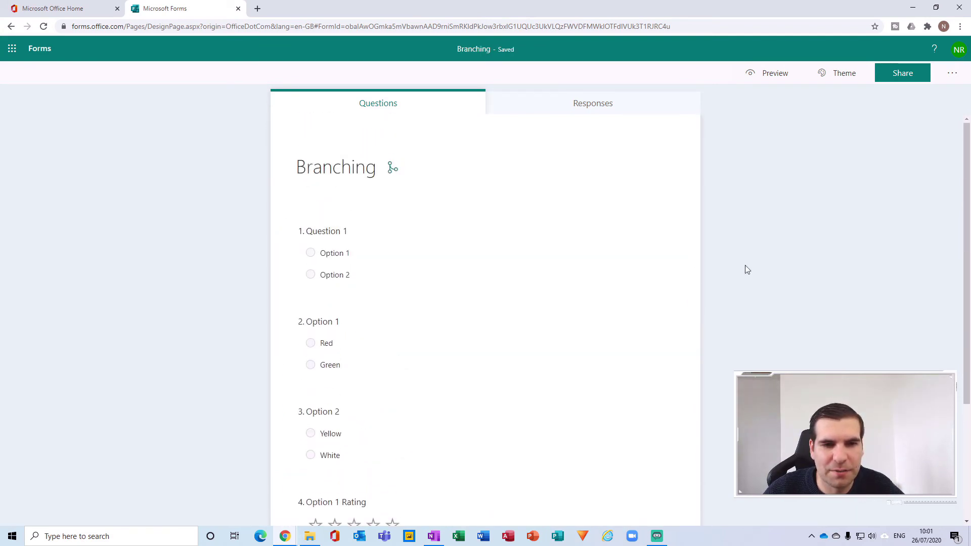
pyautogui.scroll(-2, 609, 261)
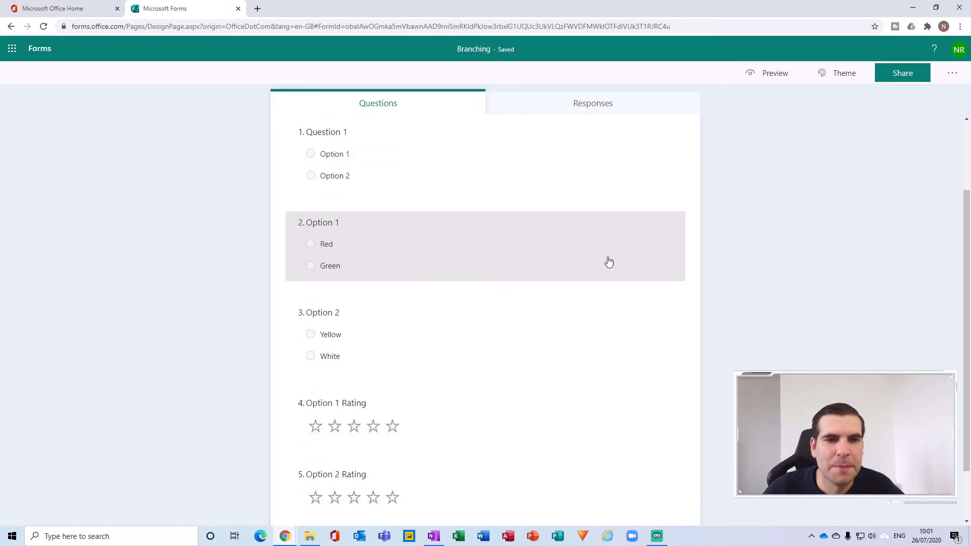
pyautogui.scroll(2, 466, 301)
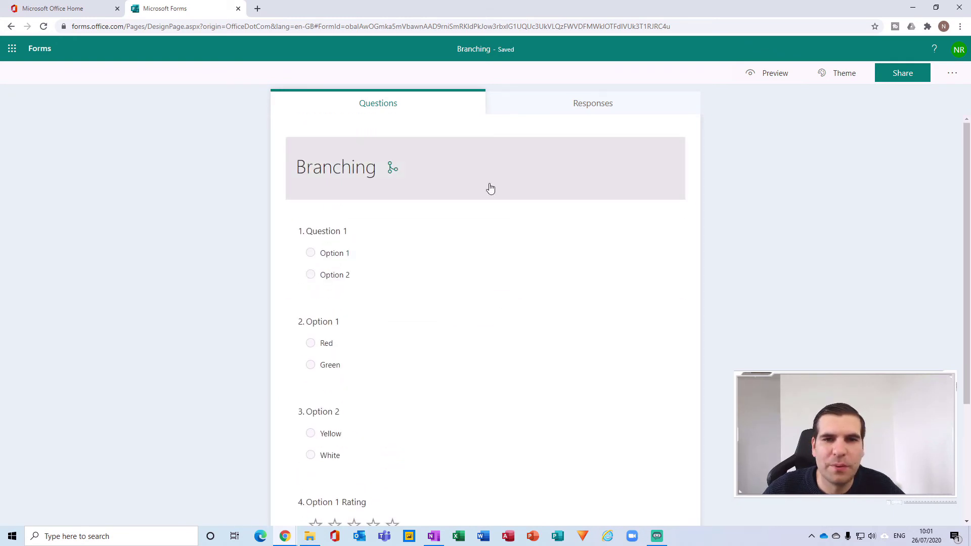
pyautogui.click(409, 223)
# In branching, send the Red and Green answers to '4. Option 1 Rating'
pyautogui.click(671, 382)
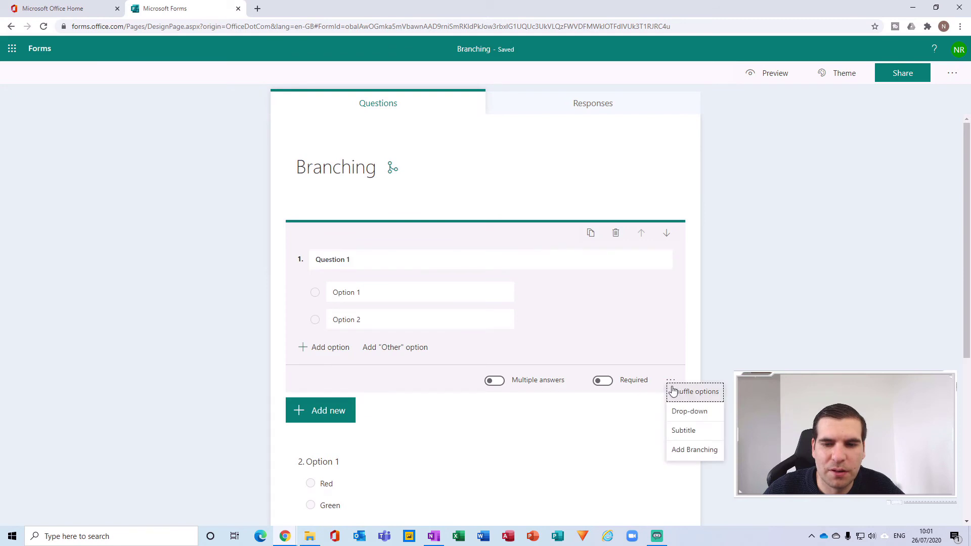
pyautogui.click(693, 451)
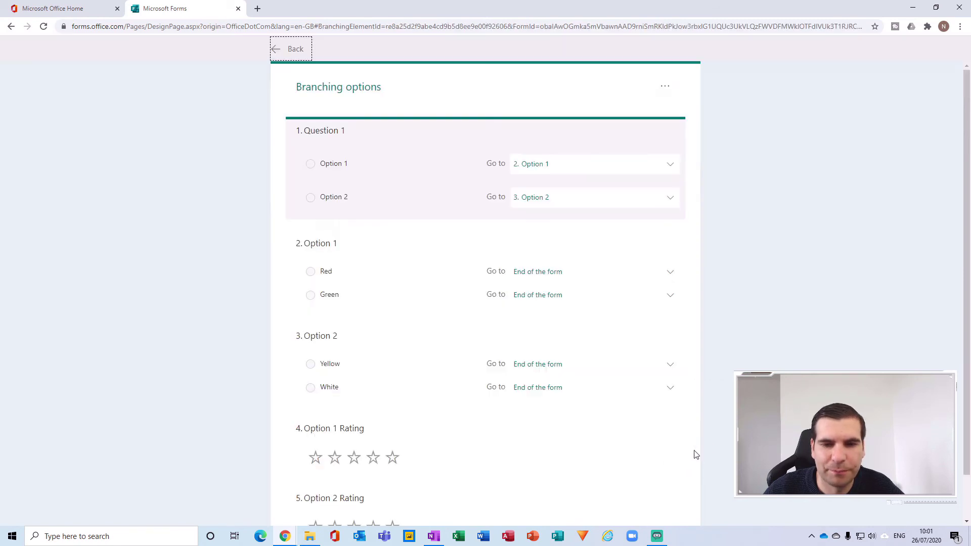
pyautogui.scroll(-1, 576, 253)
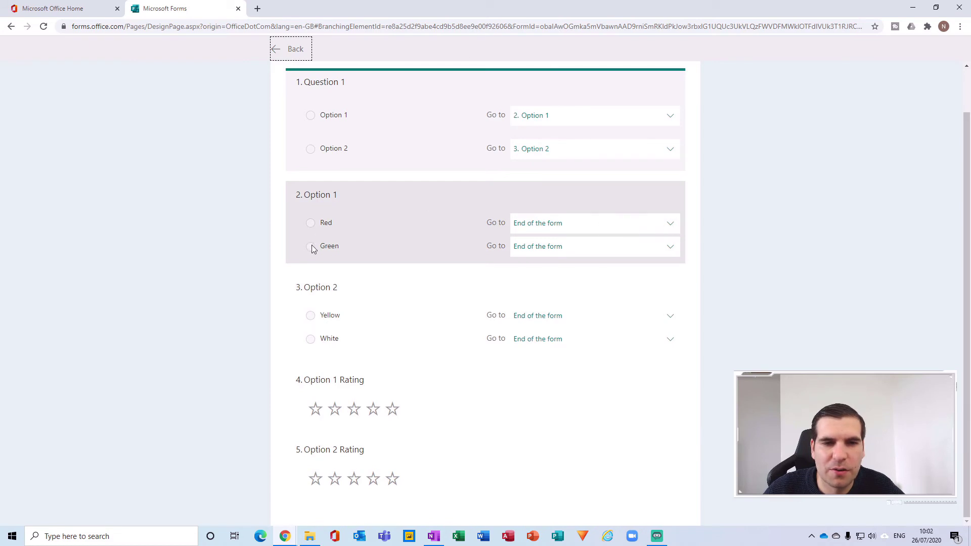
pyautogui.click(663, 226)
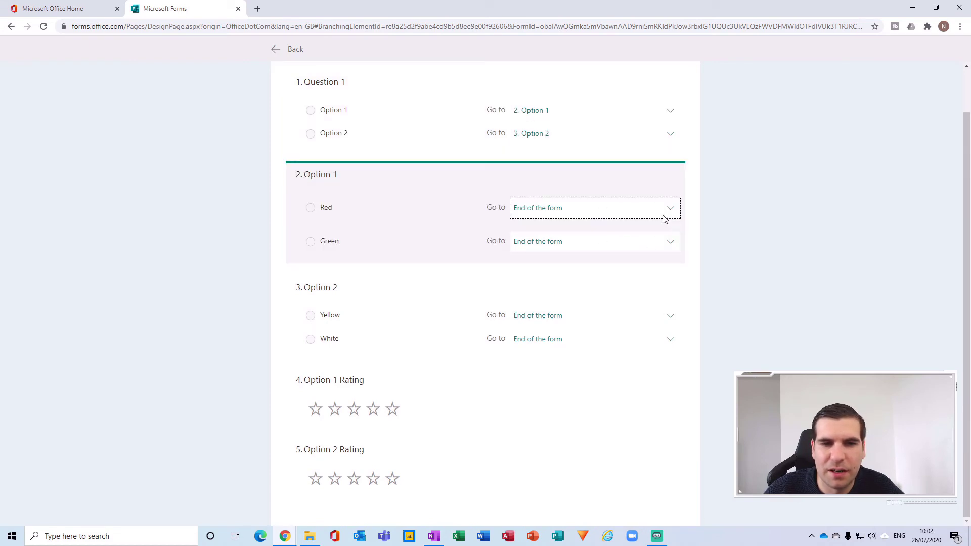
pyautogui.click(672, 212)
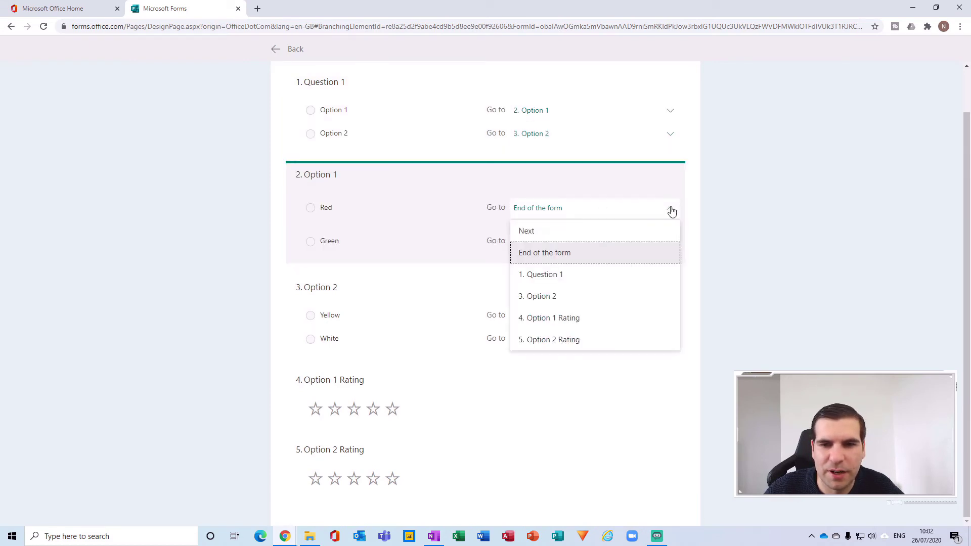
pyautogui.click(579, 318)
pyautogui.click(668, 242)
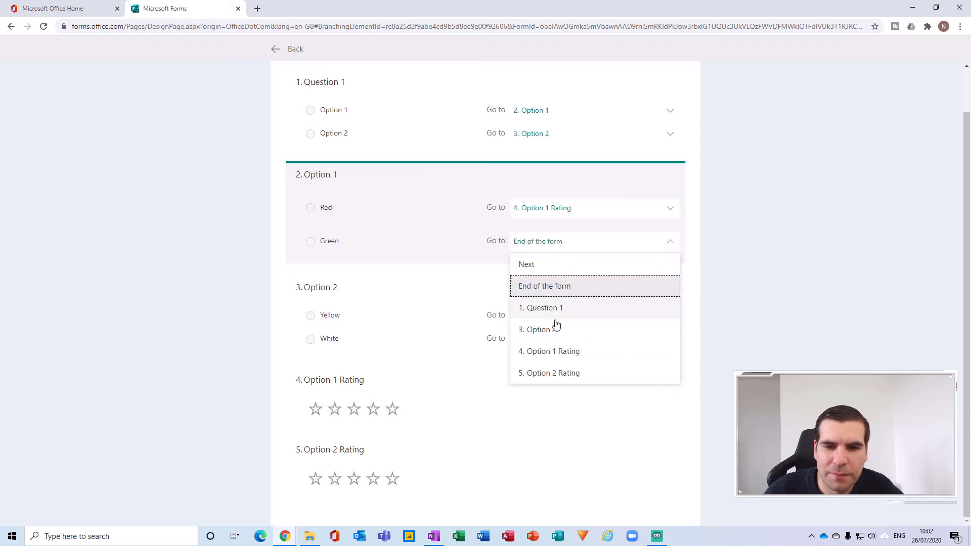
pyautogui.click(573, 356)
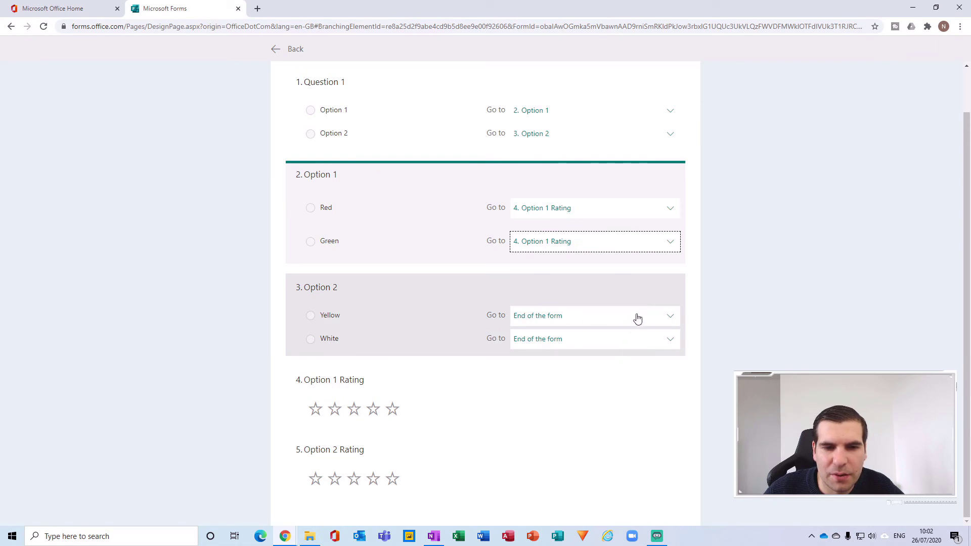
# Send the Yellow and White answers to '5. Option 2 Rating'
pyautogui.click(669, 322)
pyautogui.click(668, 301)
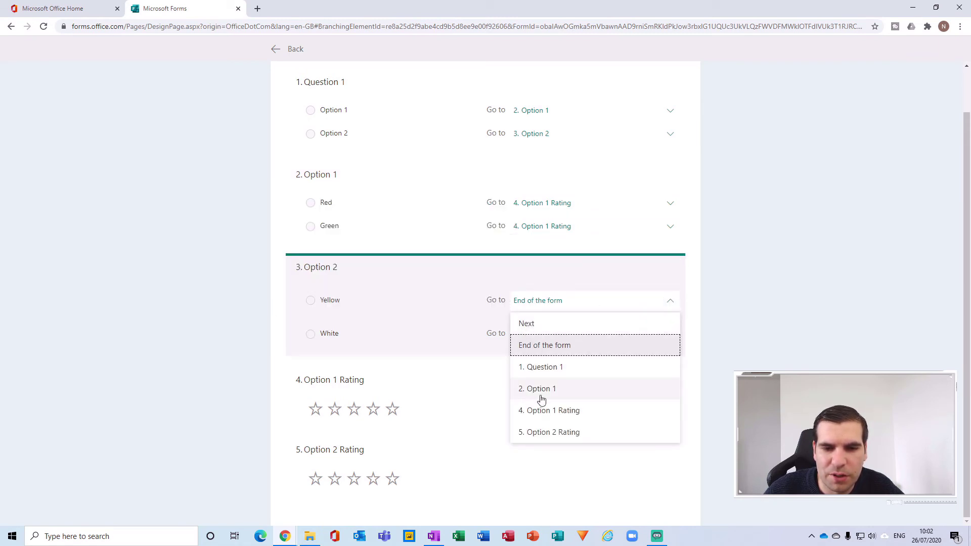
pyautogui.click(553, 433)
pyautogui.click(670, 334)
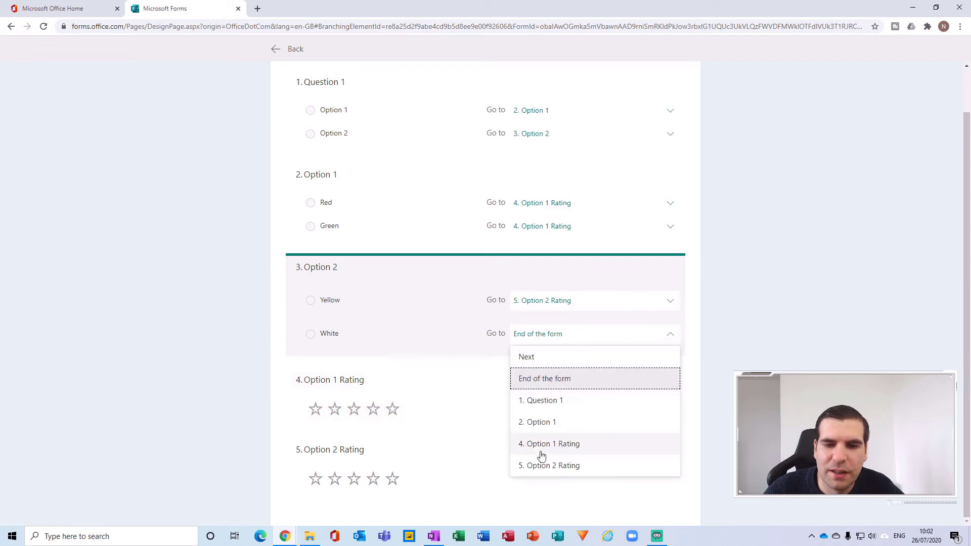
pyautogui.click(542, 464)
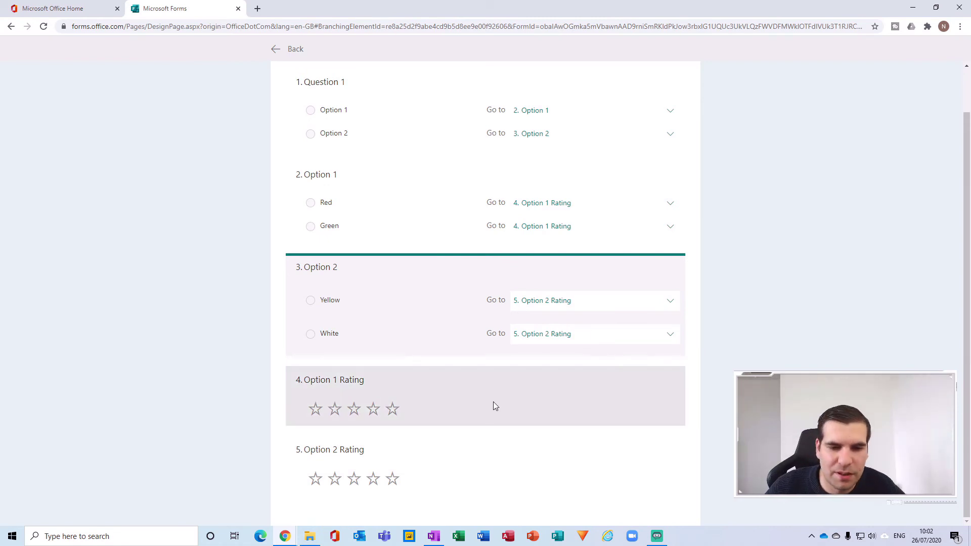
pyautogui.click(493, 401)
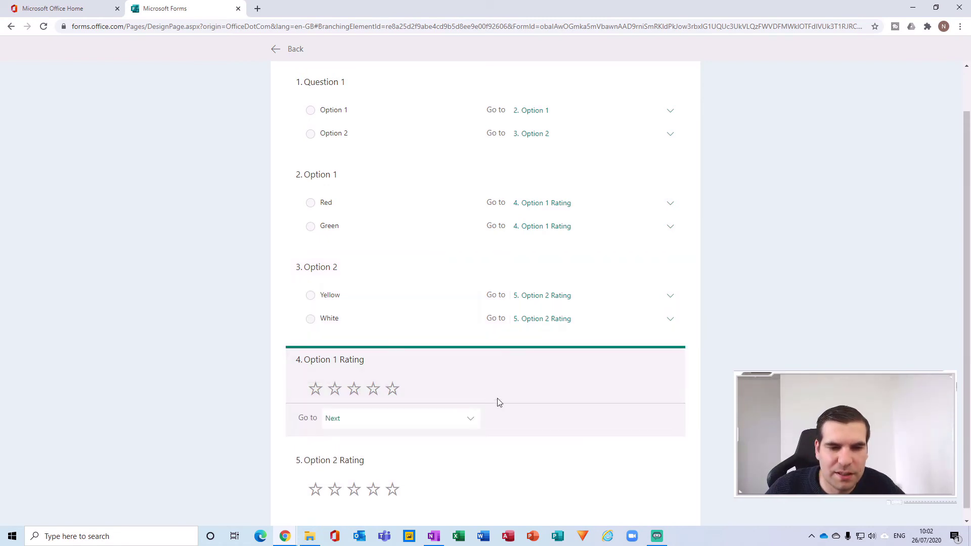
# Set the Go to branch of Option 1 Rating and Option 2 Rating to 'End of the form'
pyautogui.click(463, 408)
pyautogui.click(376, 453)
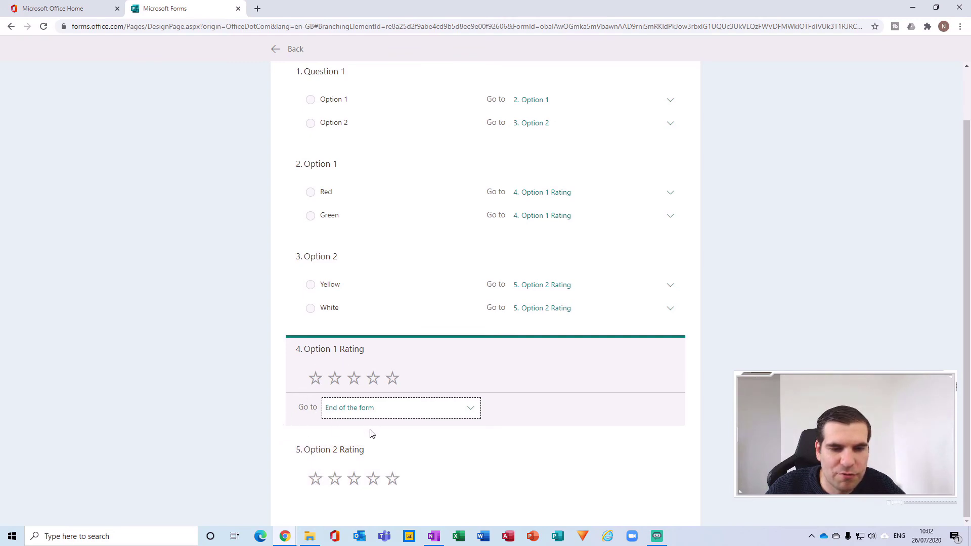
pyautogui.click(444, 477)
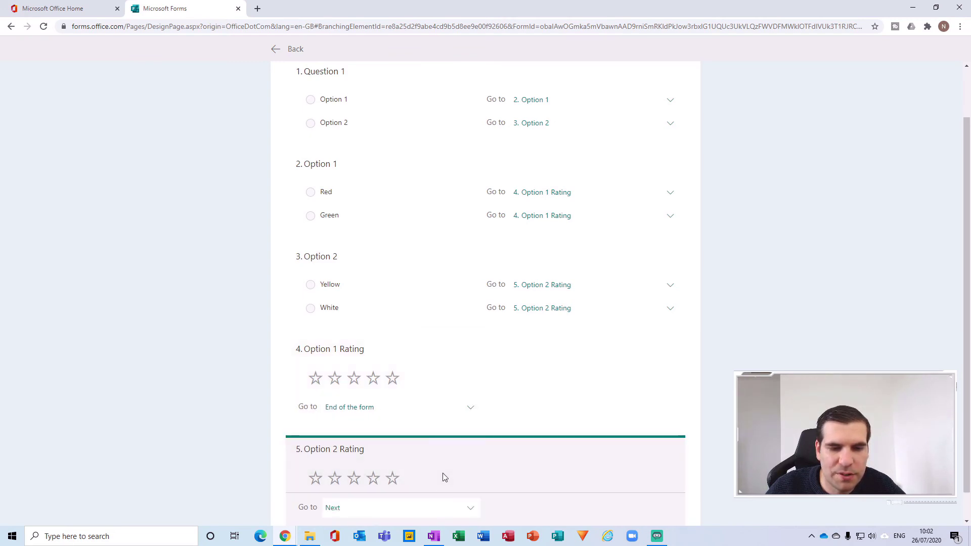
pyautogui.click(473, 509)
pyautogui.click(374, 428)
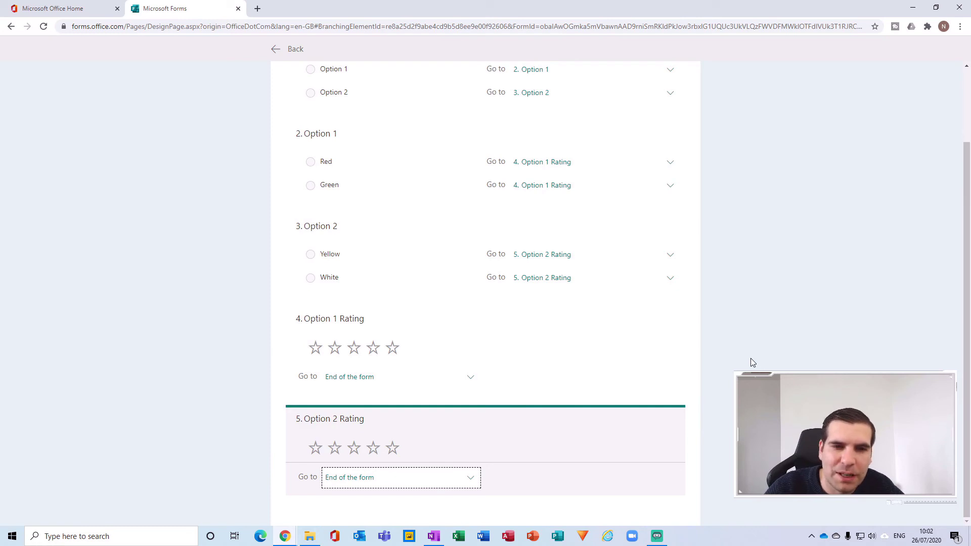
pyautogui.scroll(2, 706, 228)
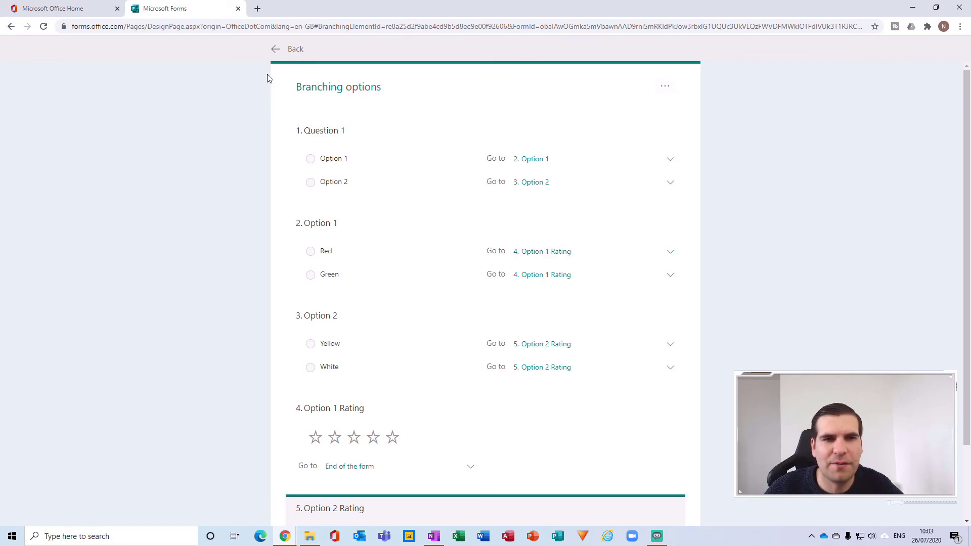
# Leave Branching options and look over the Branching form's questions in the editor
pyautogui.click(275, 48)
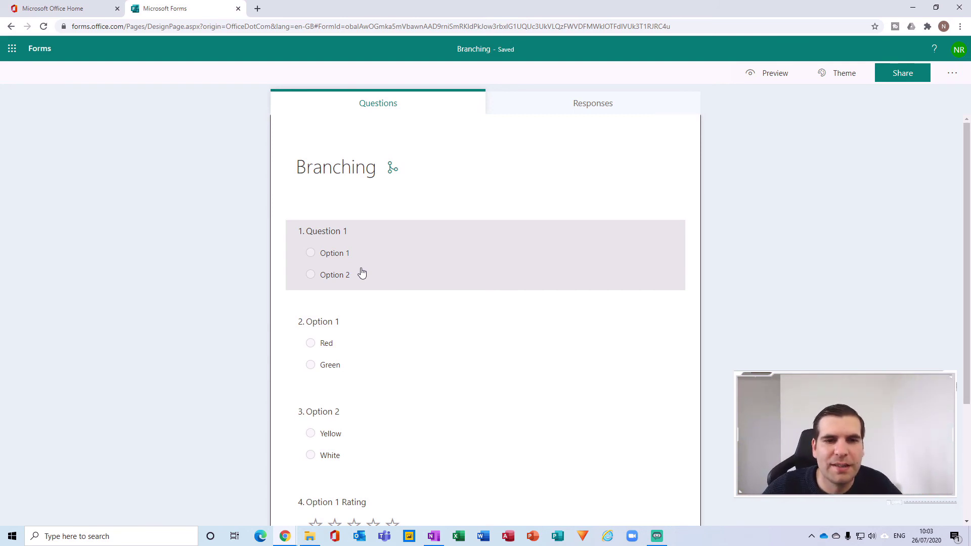
pyautogui.scroll(-3, 498, 313)
pyautogui.scroll(3, 498, 313)
pyautogui.scroll(-3, 635, 439)
pyautogui.scroll(3, 638, 418)
pyautogui.click(767, 73)
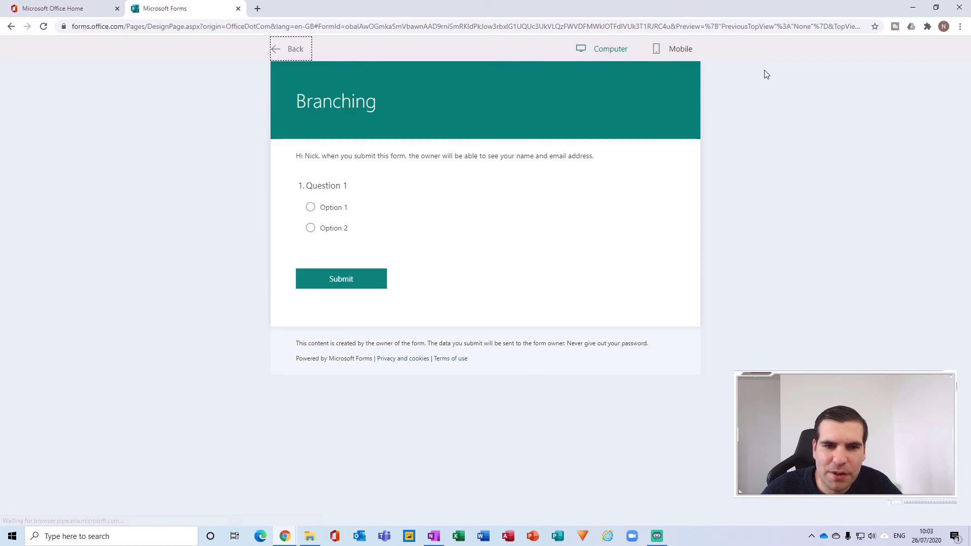
pyautogui.click(310, 207)
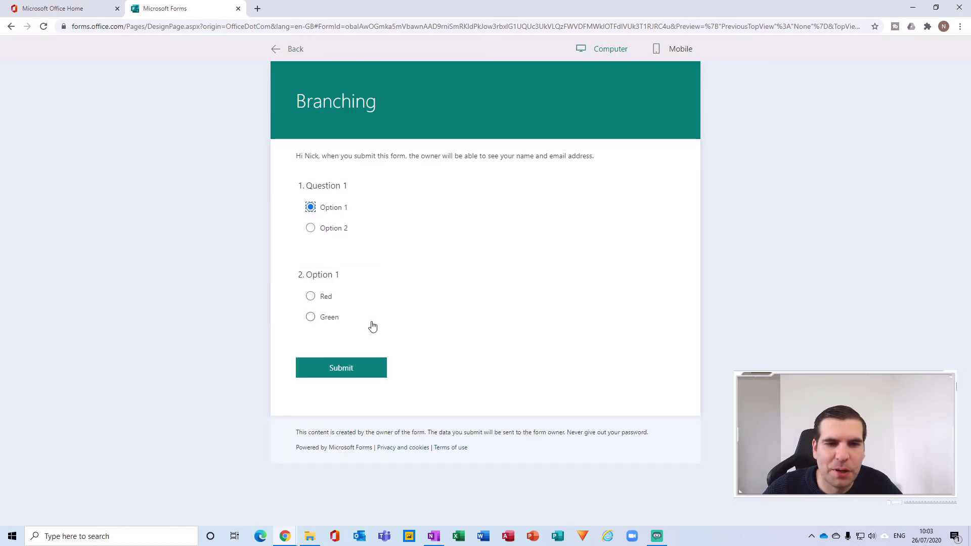
pyautogui.click(309, 317)
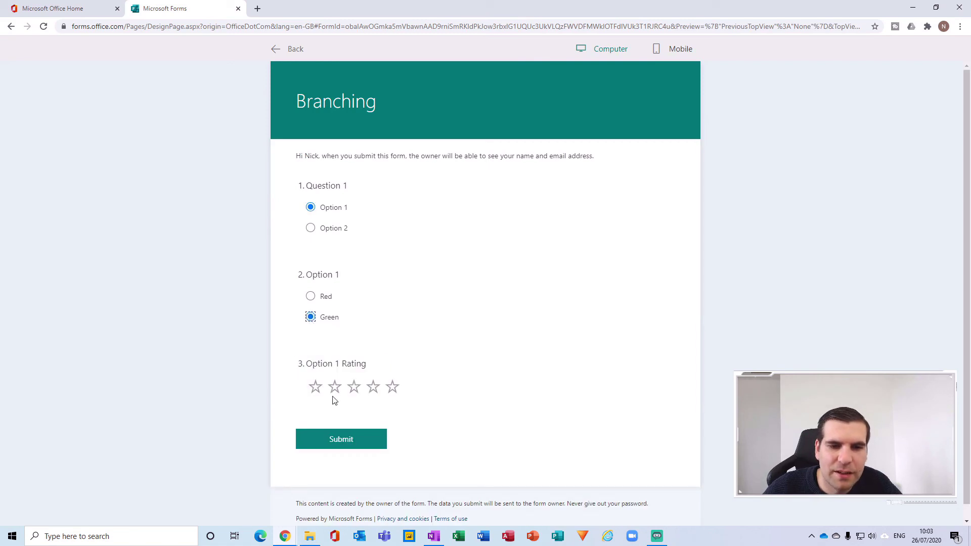
pyautogui.click(310, 228)
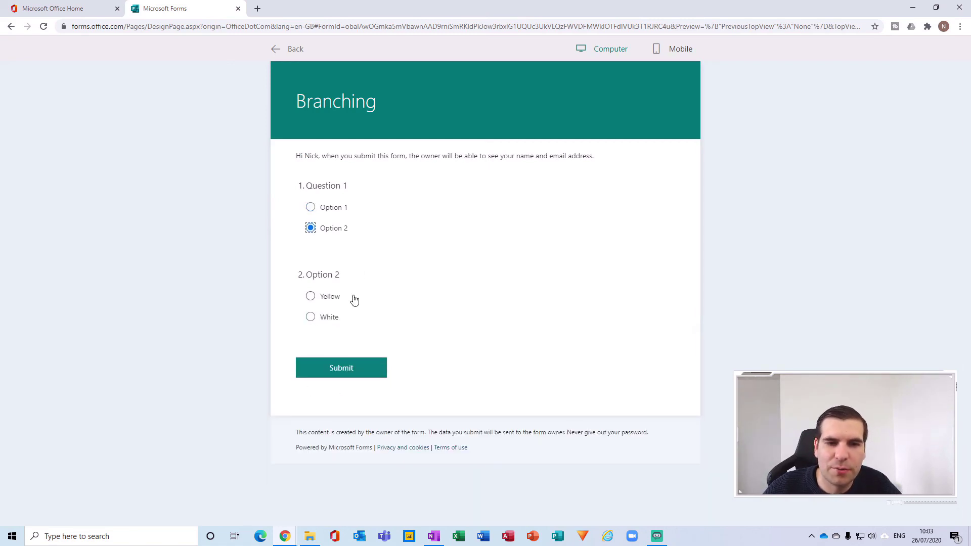
pyautogui.click(310, 297)
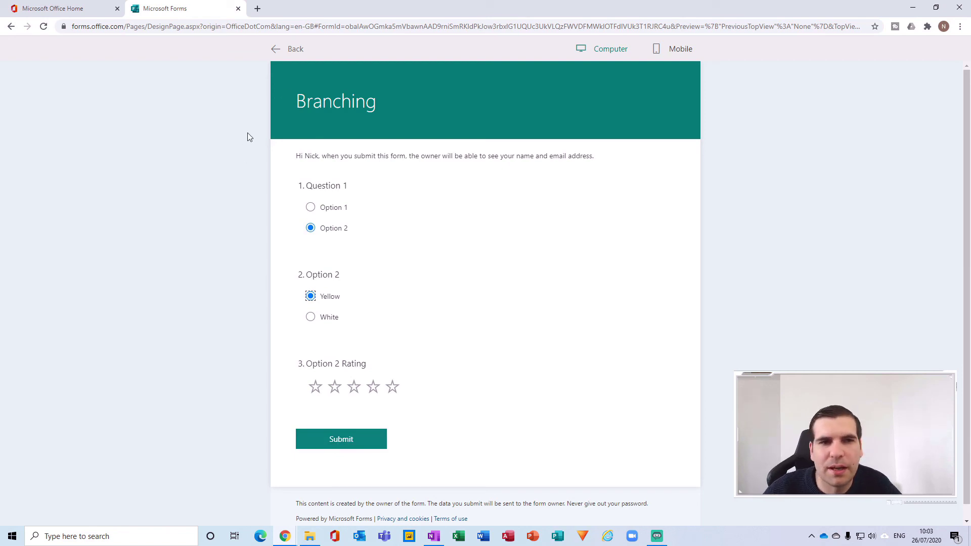
pyautogui.click(276, 49)
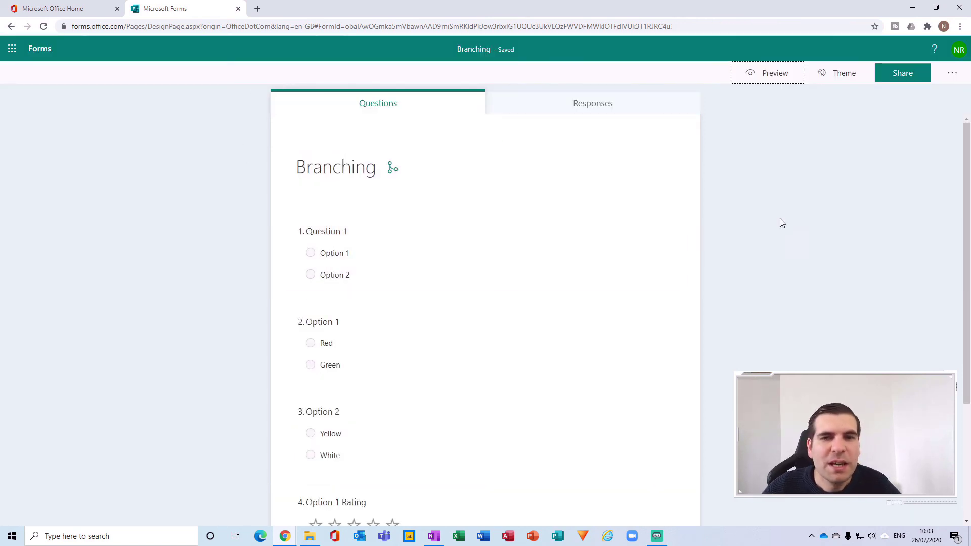